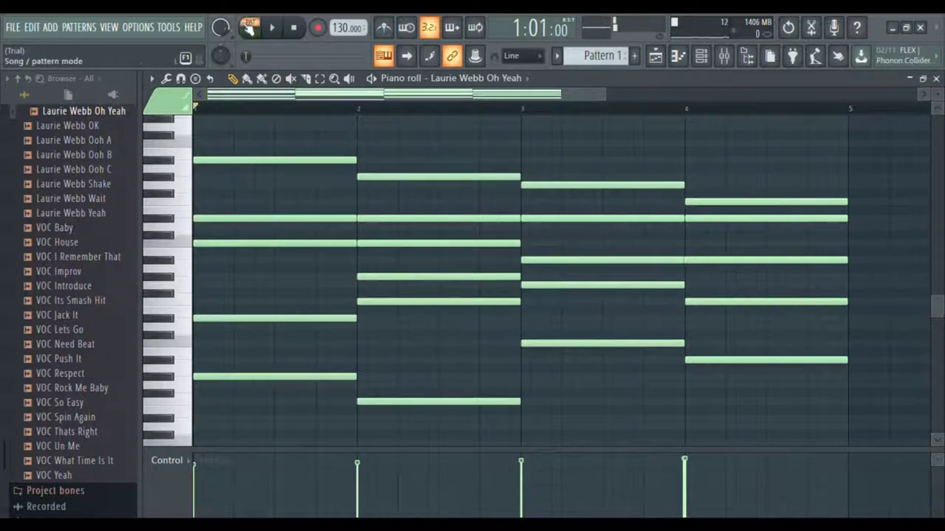
Step: Play Pattern 1 through in the piano roll to review its four-bar chord progression, and stop playback
{"action": "scroll", "coordinate": [225, 125], "scroll_direction": "down", "scroll_amount": 1}
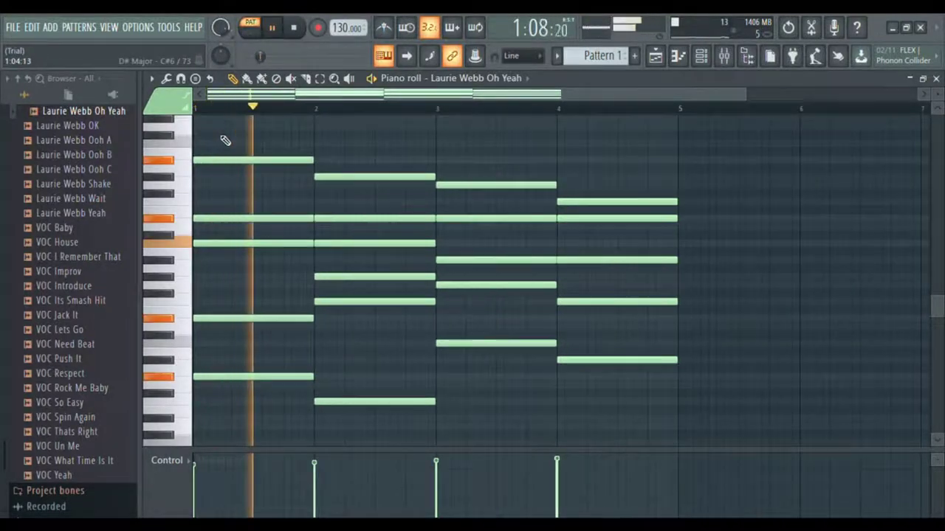
{"action": "scroll", "coordinate": [225, 140], "scroll_direction": "up", "scroll_amount": 1}
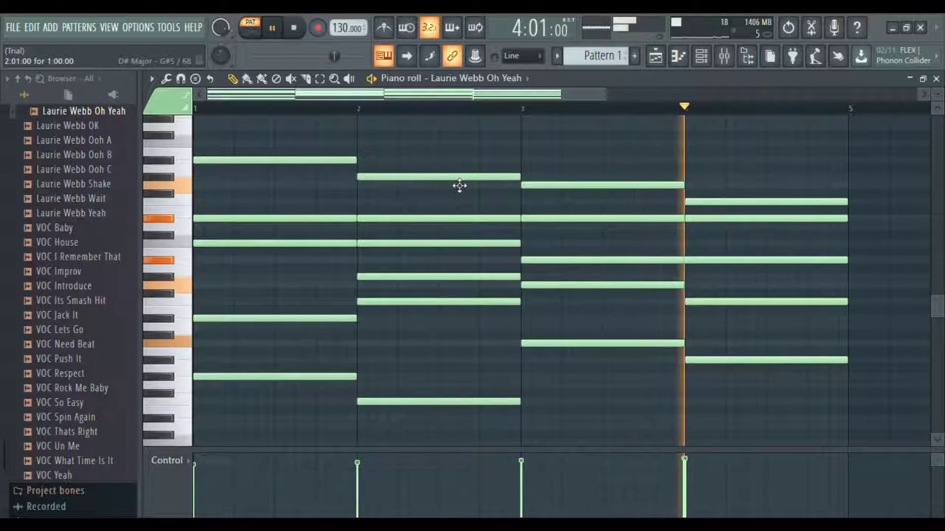
{"action": "key", "text": "space"}
Step: Open Pattern 2 and Pattern 3 from the playlist one after the other and listen to their piano roll notes
{"action": "left_click", "coordinate": [657, 58]}
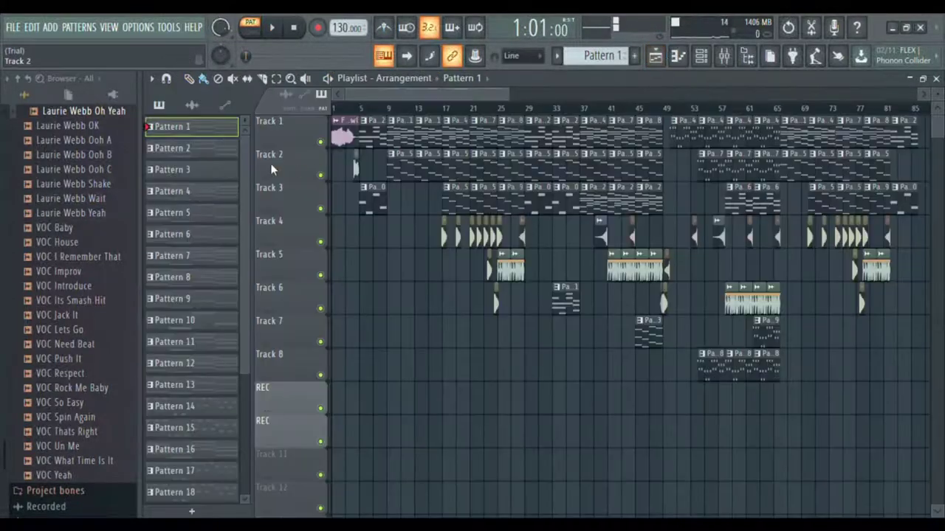
{"action": "double_click", "coordinate": [197, 149]}
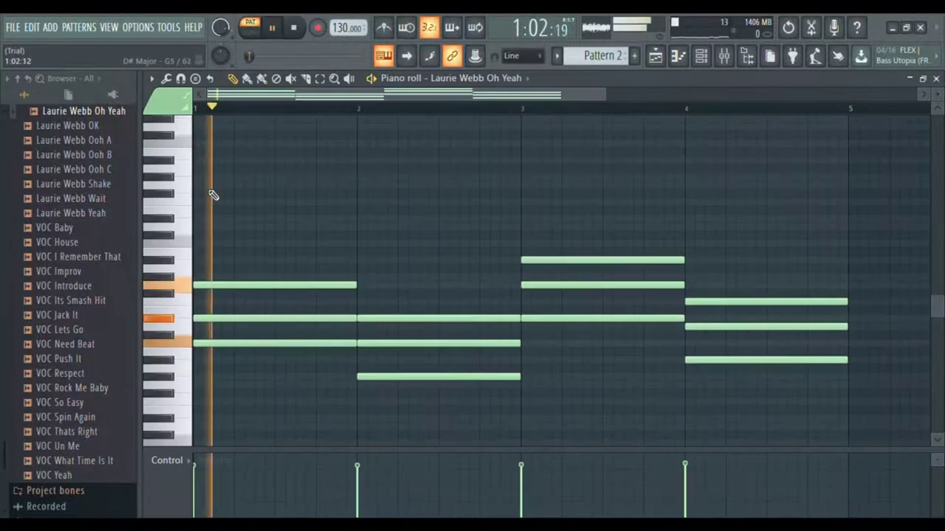
{"action": "left_click", "coordinate": [655, 56]}
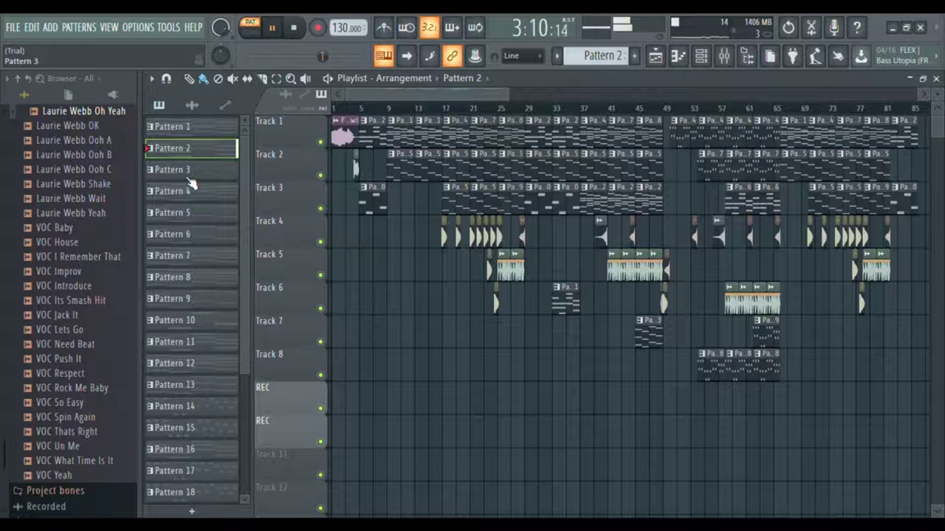
{"action": "key", "text": "F7"}
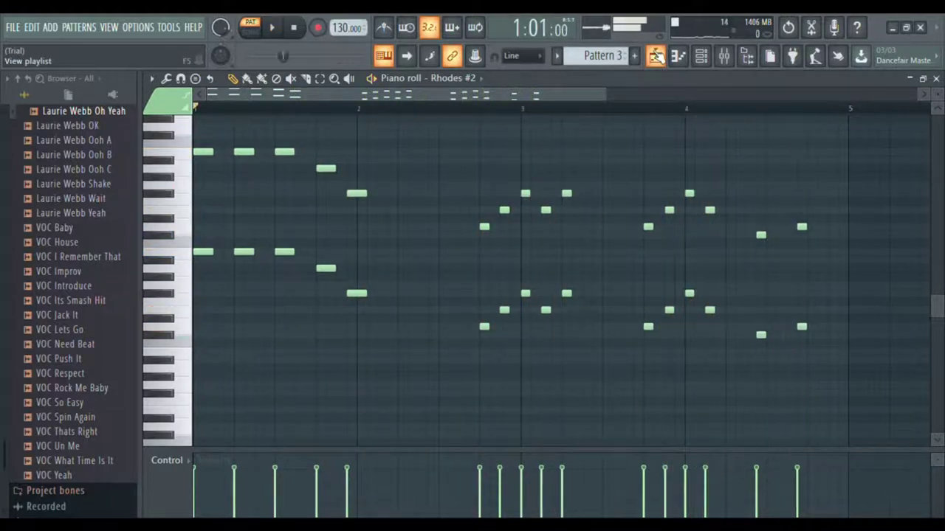
Step: Open Pattern 4 and Pattern 5 in turn from the playlist and play back their notes in the piano roll
{"action": "left_click", "coordinate": [655, 56]}
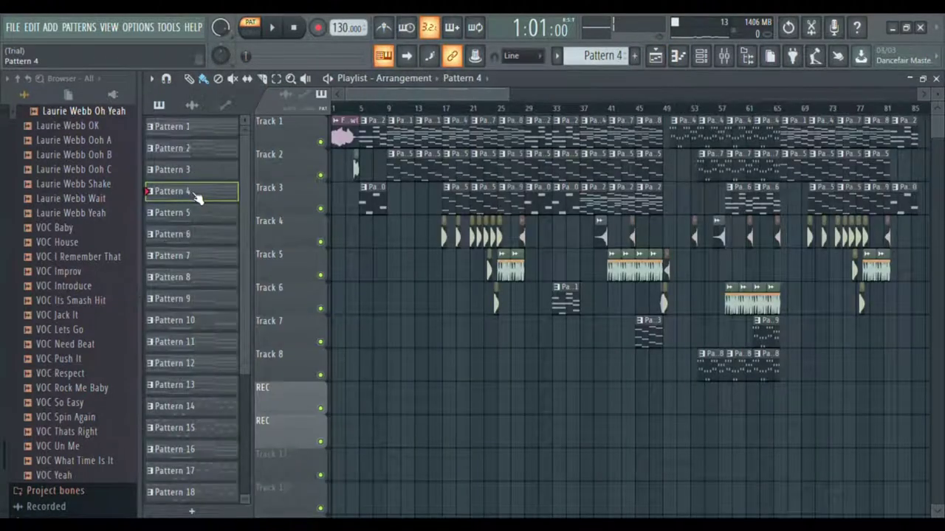
{"action": "double_click", "coordinate": [194, 194]}
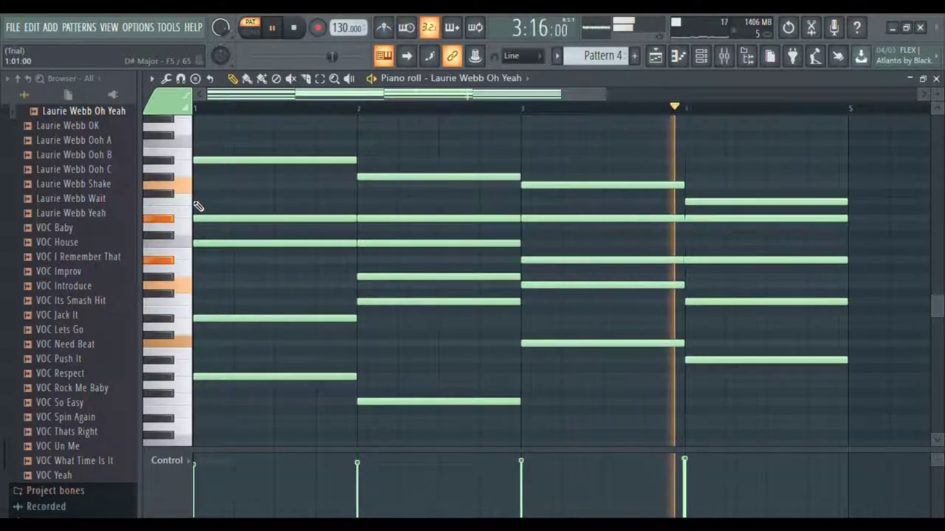
{"action": "left_click", "coordinate": [656, 59]}
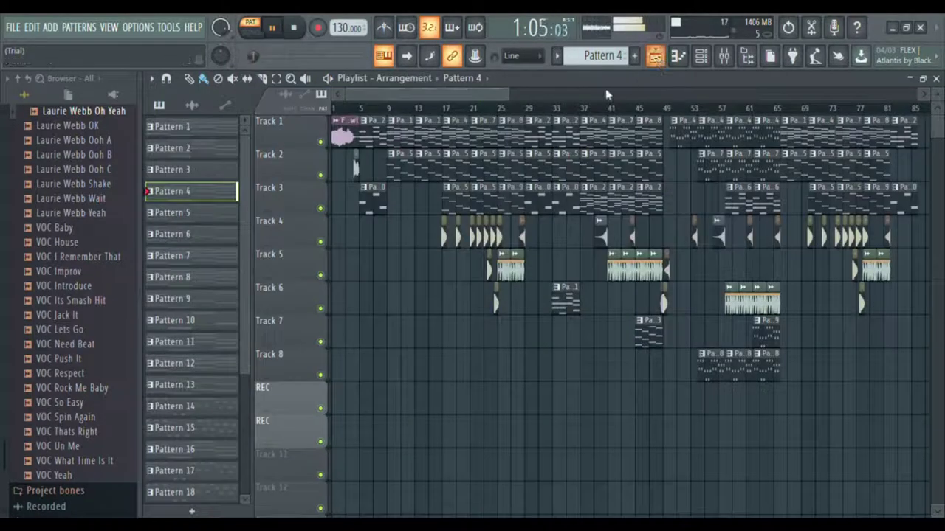
{"action": "double_click", "coordinate": [182, 219]}
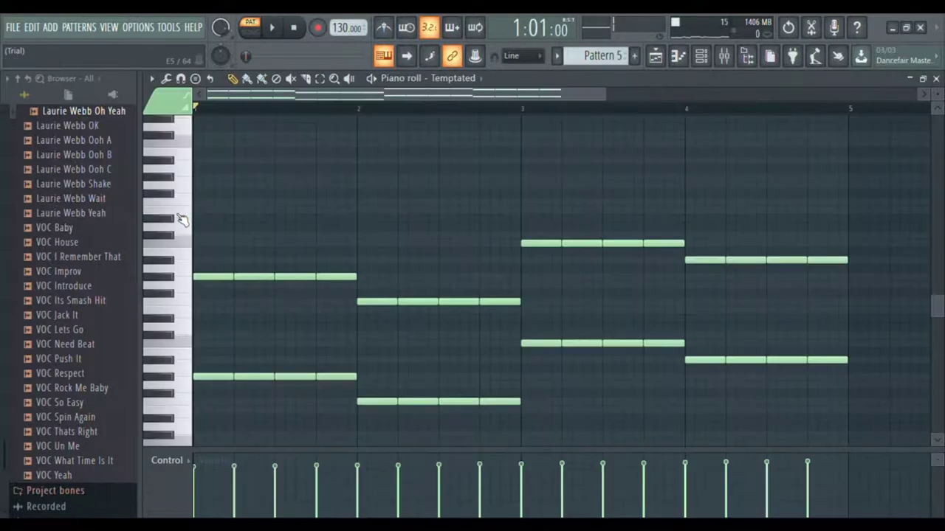
{"action": "key", "text": "space"}
{"action": "scroll", "coordinate": [183, 219], "scroll_direction": "down", "scroll_amount": 1}
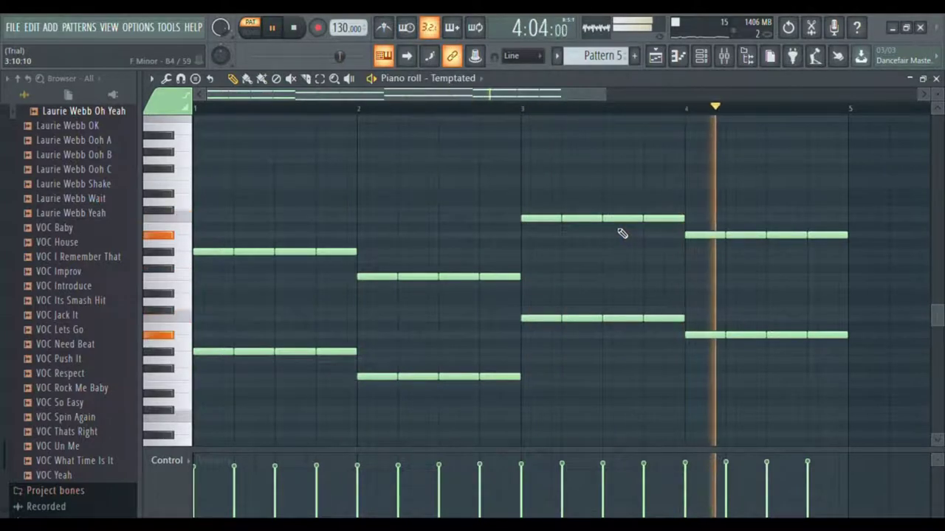
Step: Review the repeated notes of Pattern 6 and Pattern 7 by opening each from the playlist and playing it in the piano roll
{"action": "left_click", "coordinate": [657, 58]}
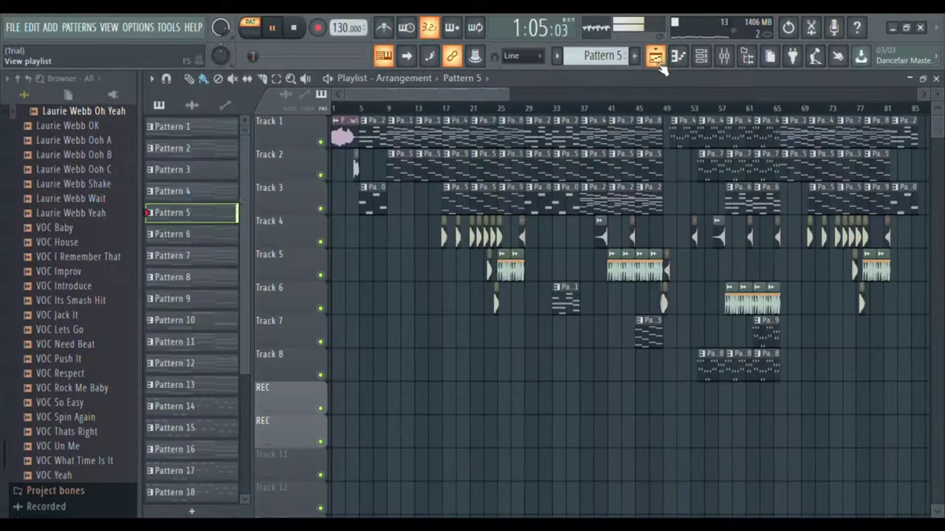
{"action": "left_click", "coordinate": [187, 244]}
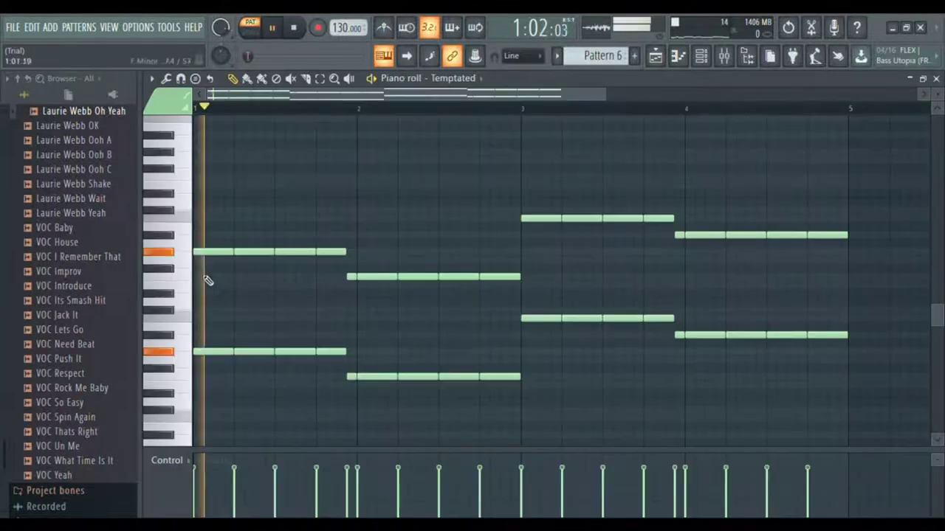
{"action": "left_click", "coordinate": [654, 59]}
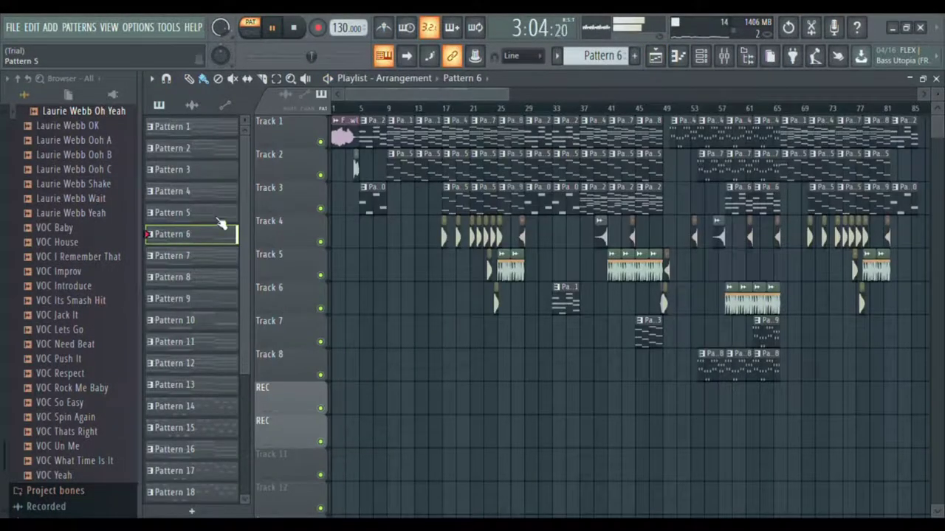
{"action": "left_click", "coordinate": [189, 258]}
{"action": "key", "text": "space"}
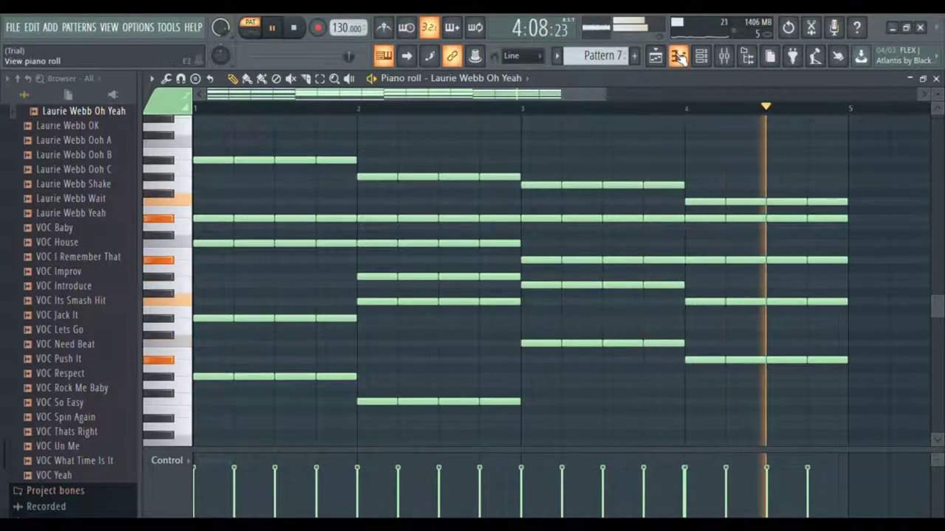
Step: Open Pattern 8 from the playlist, listen to its chords in the piano roll, and return to the playlist with playback stopped
{"action": "left_click", "coordinate": [657, 58]}
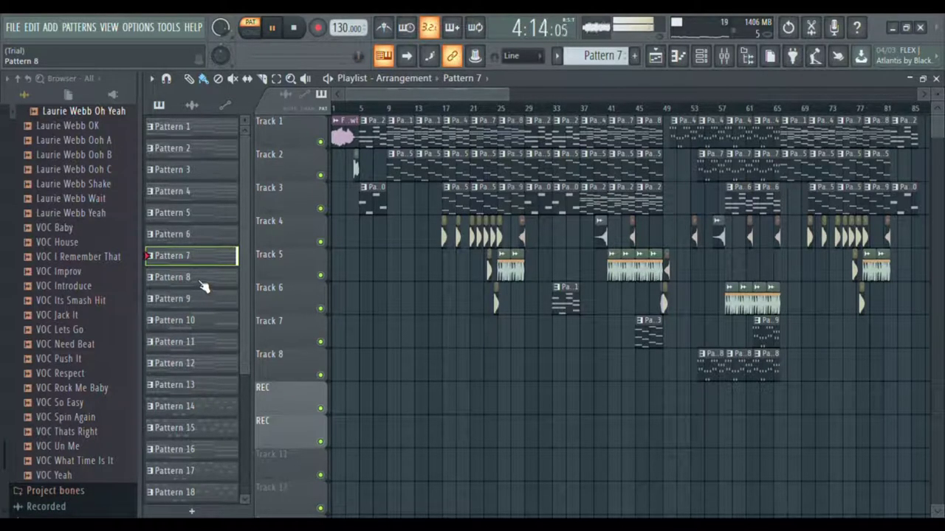
{"action": "key", "text": "F7"}
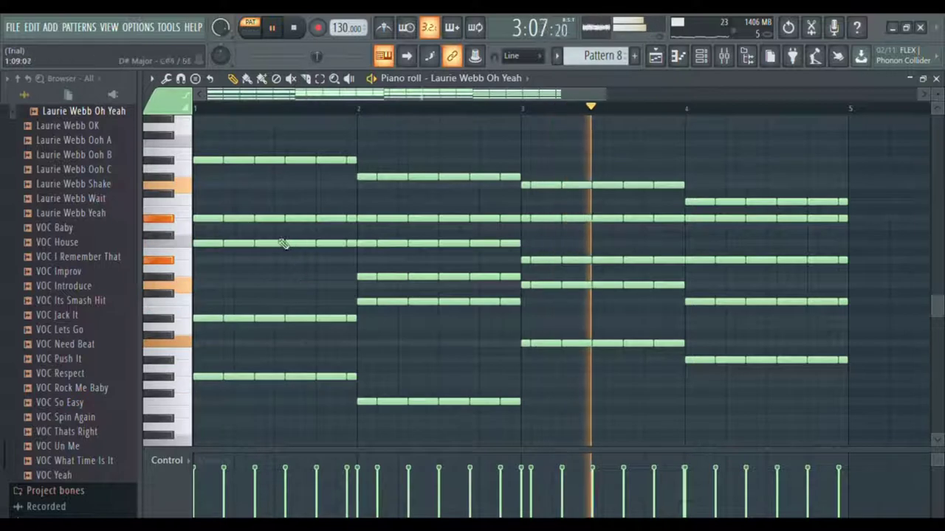
{"action": "left_click", "coordinate": [656, 57]}
{"action": "key", "text": "space"}
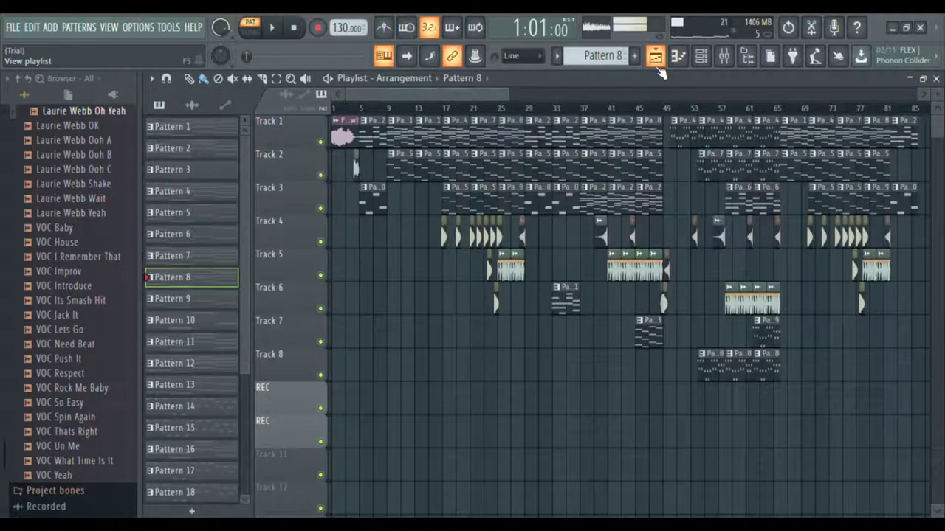
Step: Open Pattern 9 in the piano roll and examine the pitches and rhythm of its octave notes during playback
{"action": "double_click", "coordinate": [192, 304]}
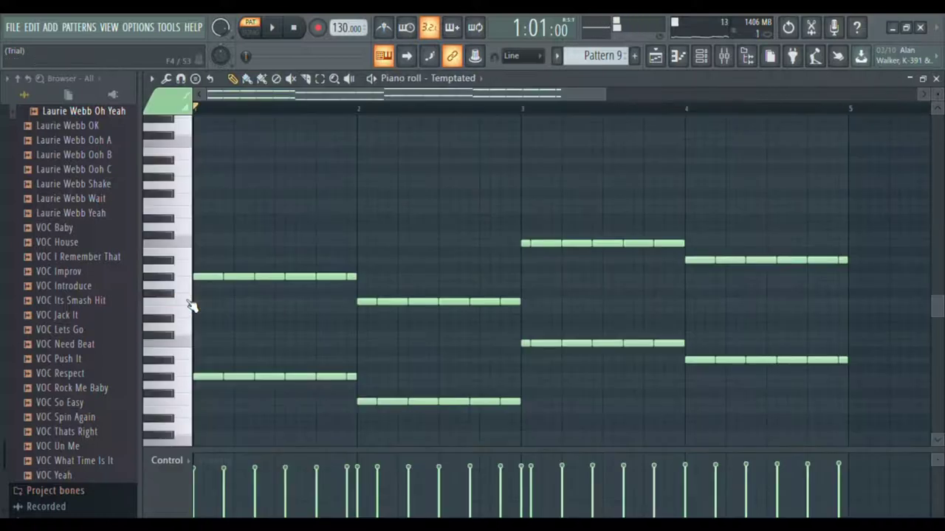
{"action": "scroll", "coordinate": [285, 300], "scroll_direction": "down", "scroll_amount": 3}
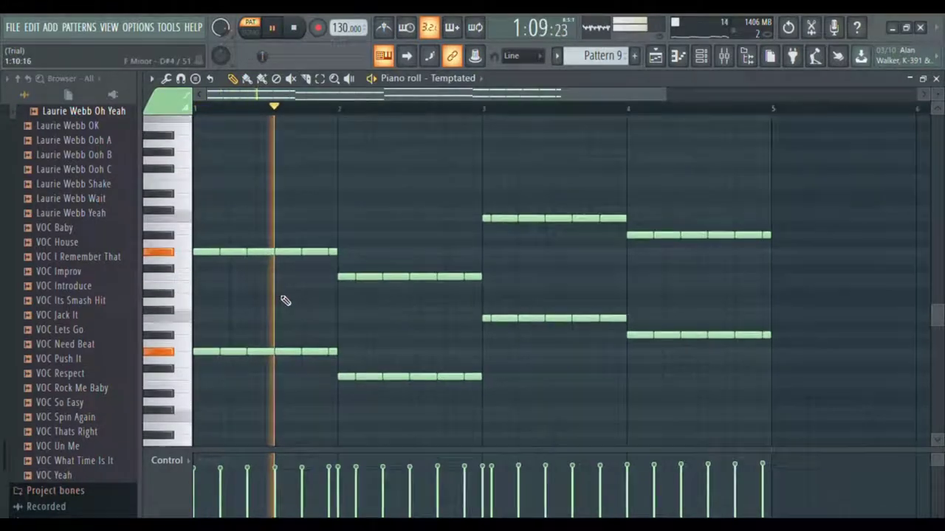
{"action": "scroll", "coordinate": [288, 296], "scroll_direction": "up", "scroll_amount": 2}
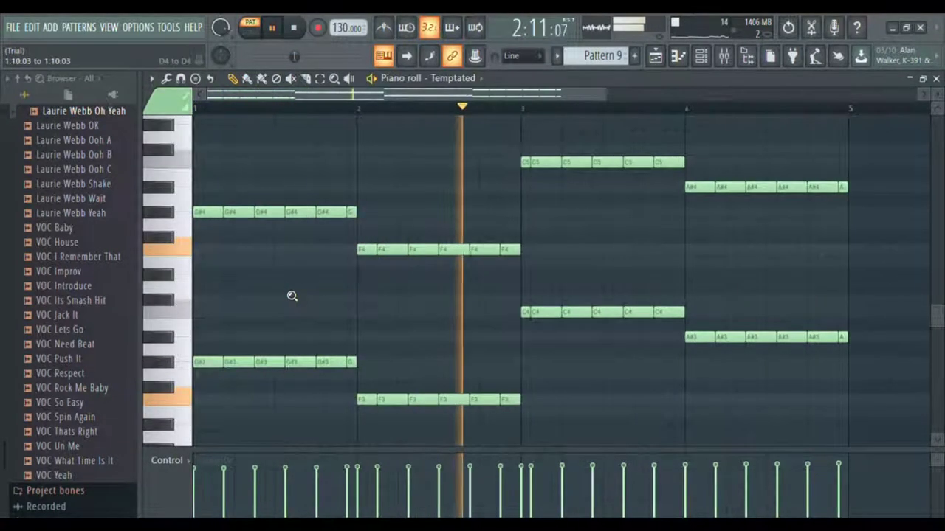
{"action": "scroll", "coordinate": [291, 295], "scroll_direction": "down", "scroll_amount": 2}
{"action": "scroll", "coordinate": [280, 300], "scroll_direction": "up", "scroll_amount": 1}
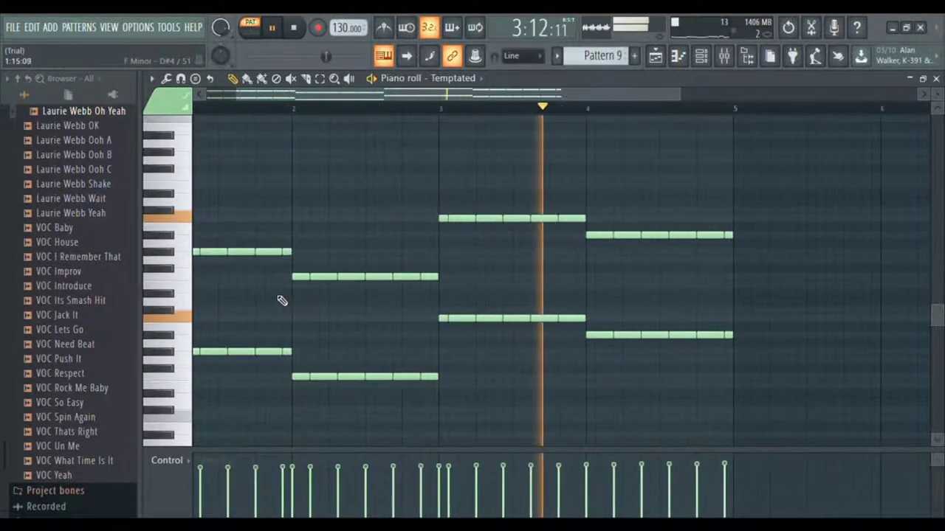
{"action": "scroll", "coordinate": [583, 107], "scroll_direction": "up", "scroll_amount": 1}
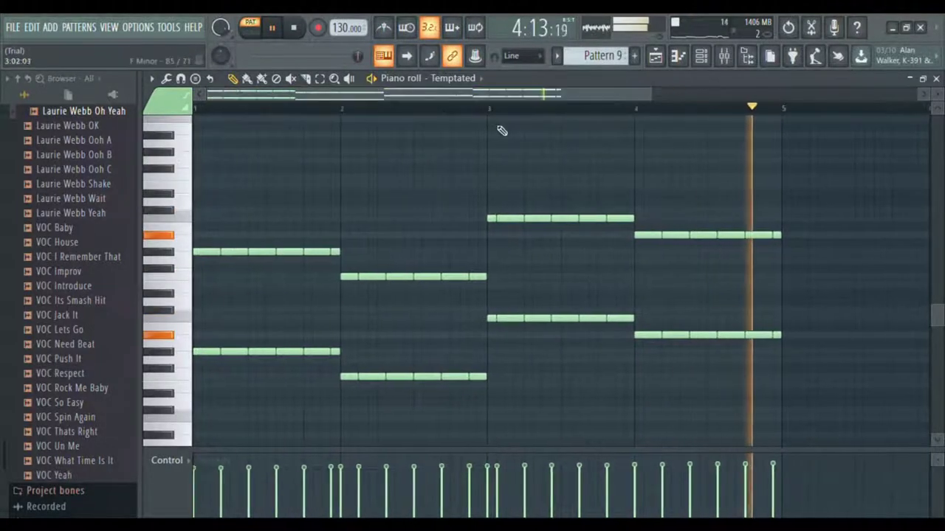
Step: Open Pattern 10 and Pattern 11 from the playlist in turn and listen to their sustained notes in the piano roll
{"action": "left_click", "coordinate": [655, 58]}
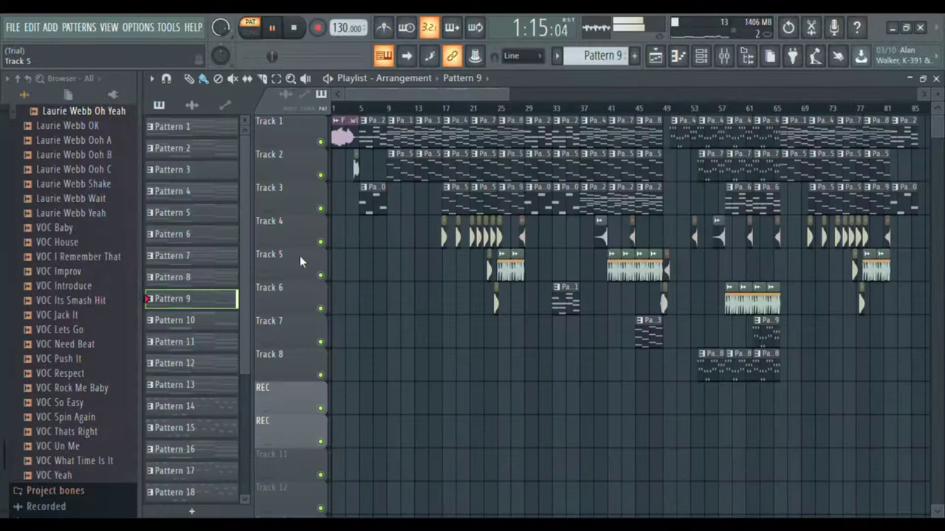
{"action": "scroll", "coordinate": [300, 262], "scroll_direction": "down", "scroll_amount": 1}
{"action": "double_click", "coordinate": [201, 325]}
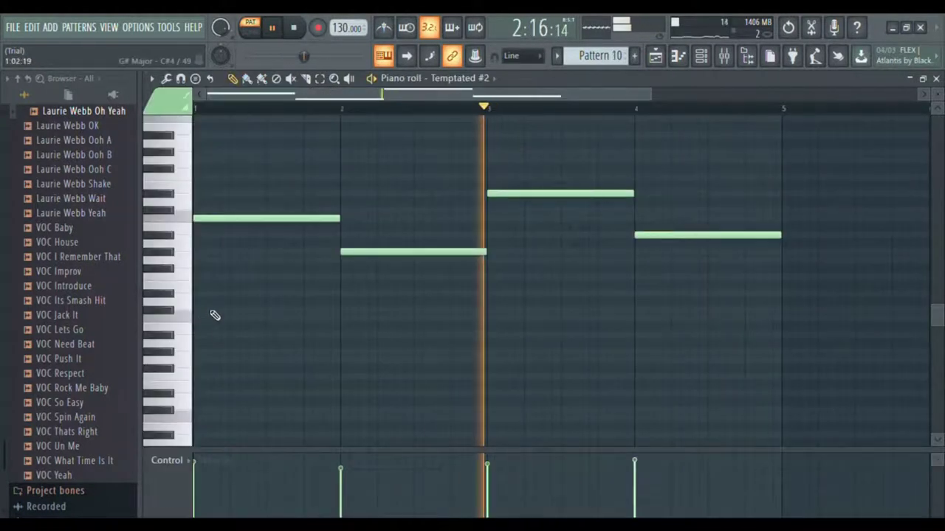
{"action": "left_click", "coordinate": [659, 59]}
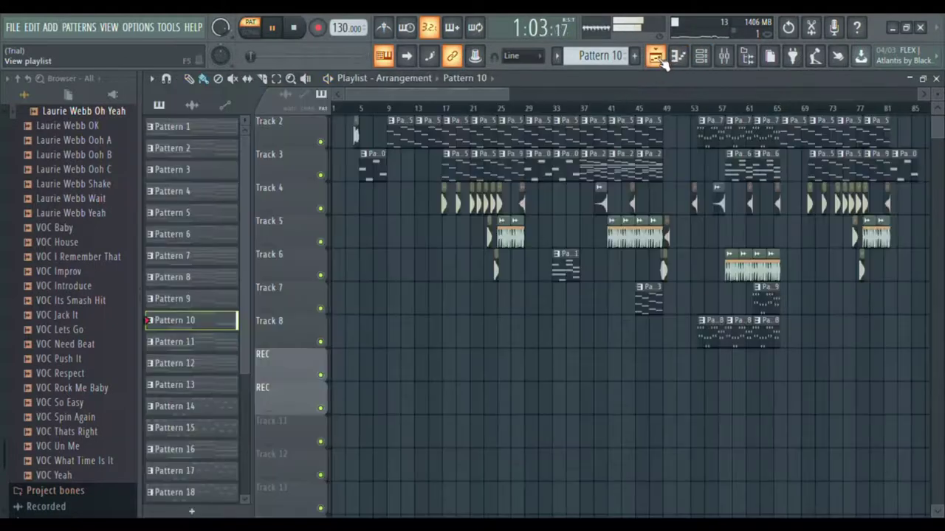
{"action": "scroll", "coordinate": [179, 343], "scroll_direction": "down", "scroll_amount": 3}
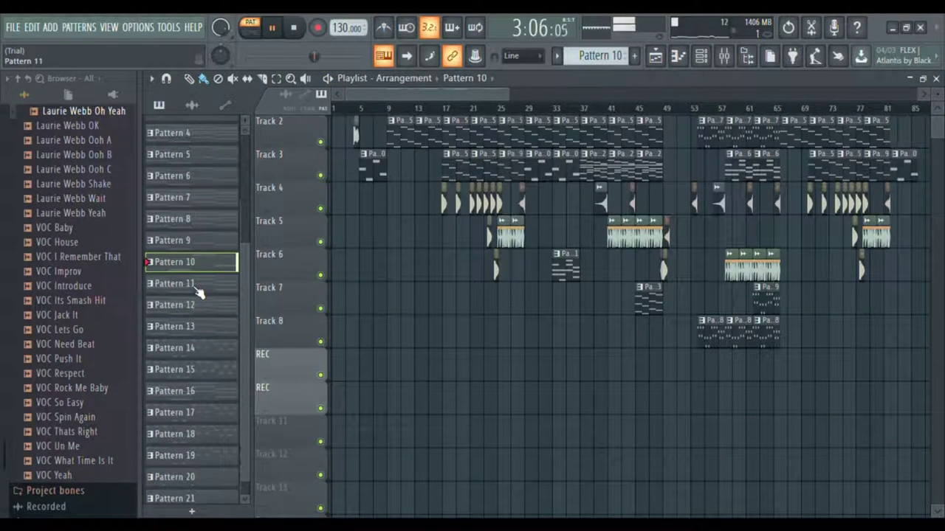
{"action": "scroll", "coordinate": [359, 313], "scroll_direction": "down", "scroll_amount": 3}
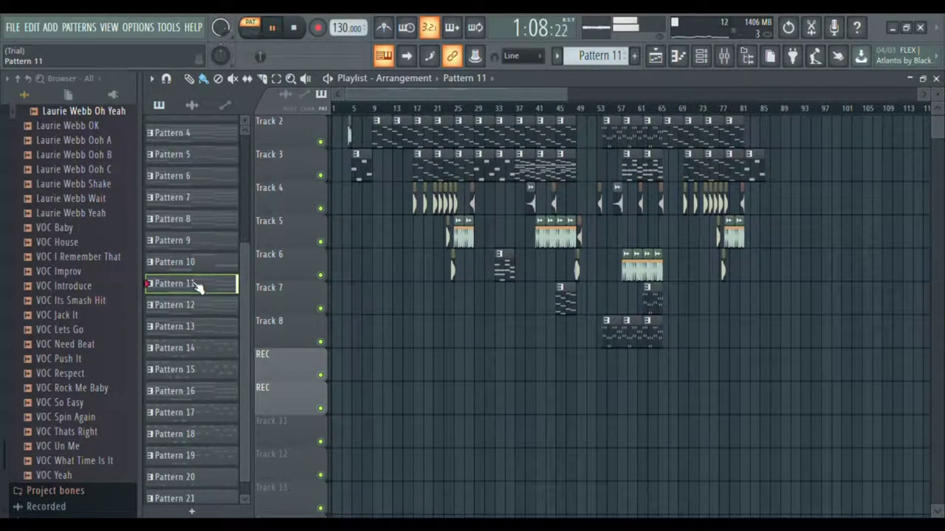
{"action": "double_click", "coordinate": [197, 287]}
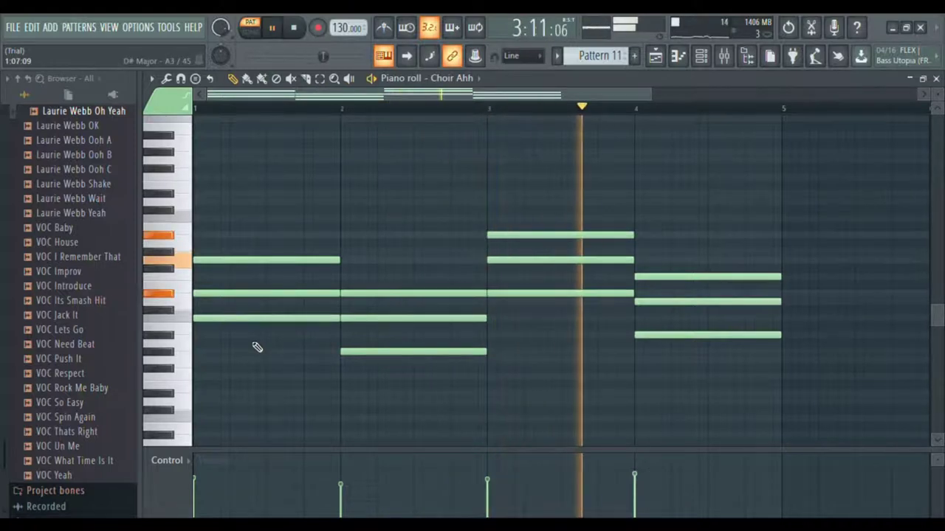
Step: Open Pattern 12 and Pattern 13 in turn from the playlist and examine their full note range in the piano roll while playing
{"action": "left_click", "coordinate": [656, 57]}
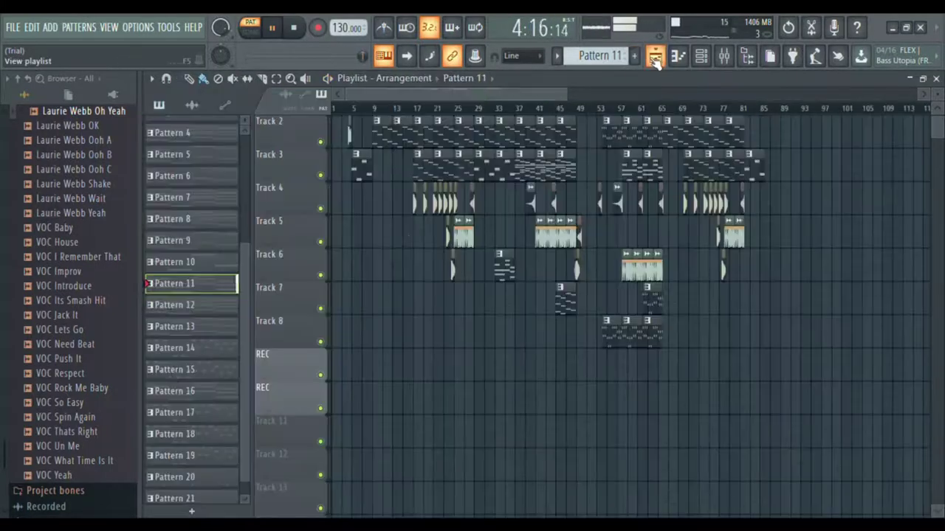
{"action": "double_click", "coordinate": [193, 311]}
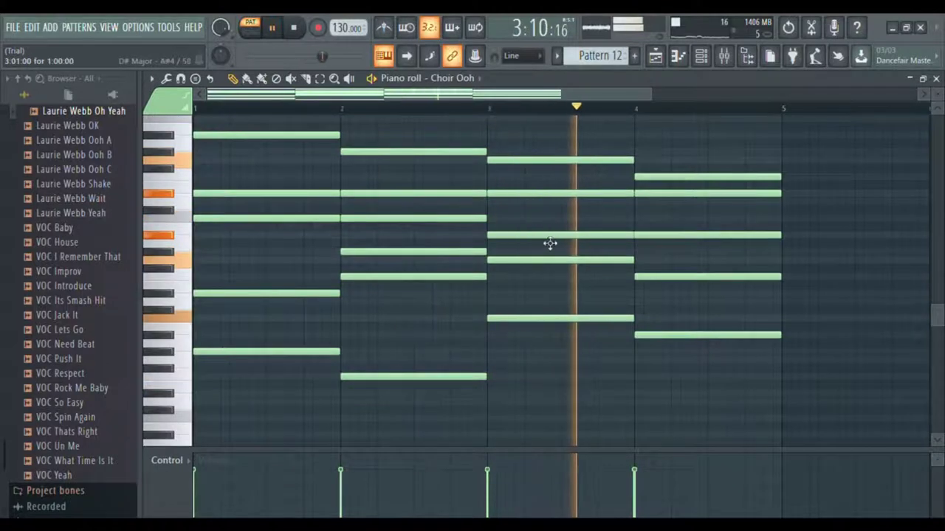
{"action": "left_click", "coordinate": [659, 57]}
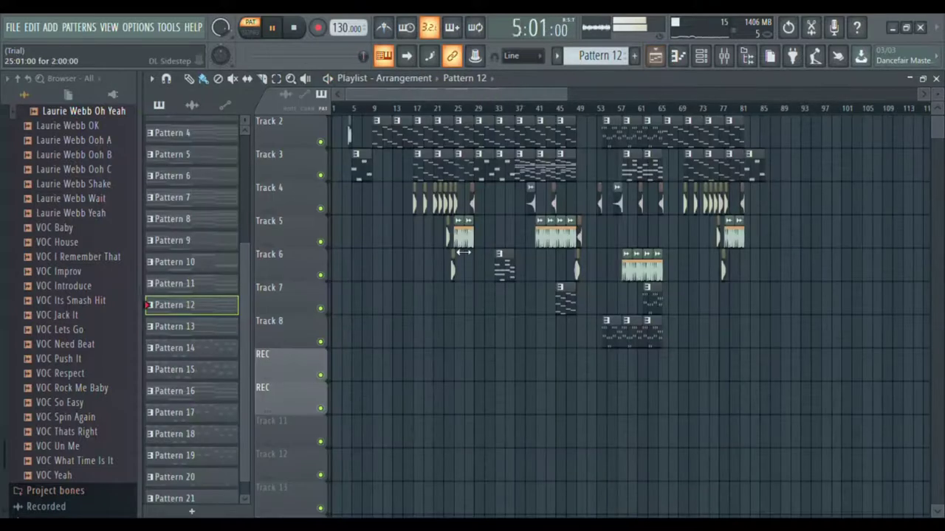
{"action": "key", "text": "F7"}
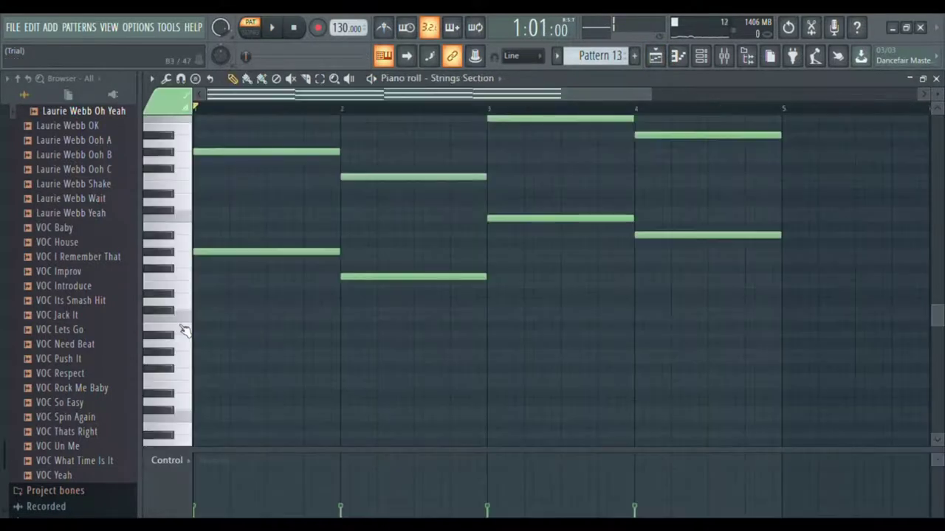
{"action": "scroll", "coordinate": [293, 299], "scroll_direction": "up", "scroll_amount": 2}
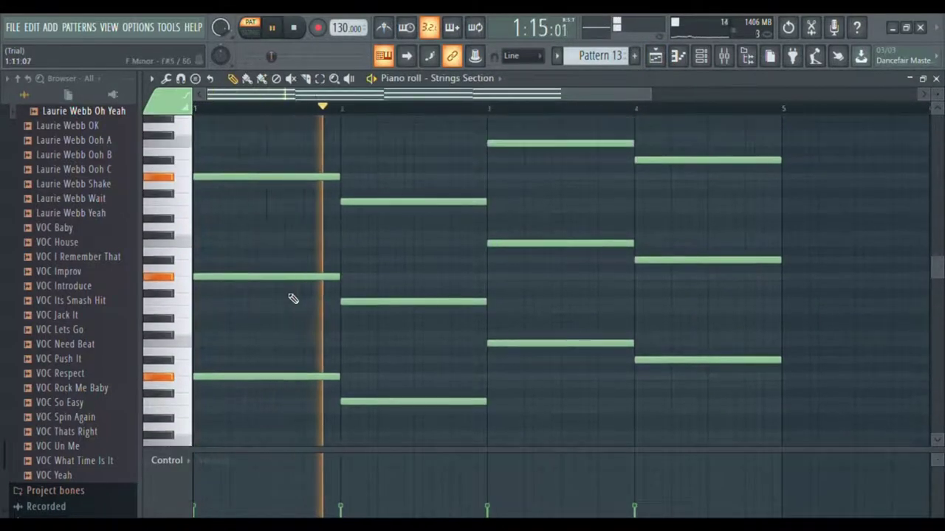
{"action": "scroll", "coordinate": [294, 297], "scroll_direction": "up", "scroll_amount": 1, "text": "ctrl"}
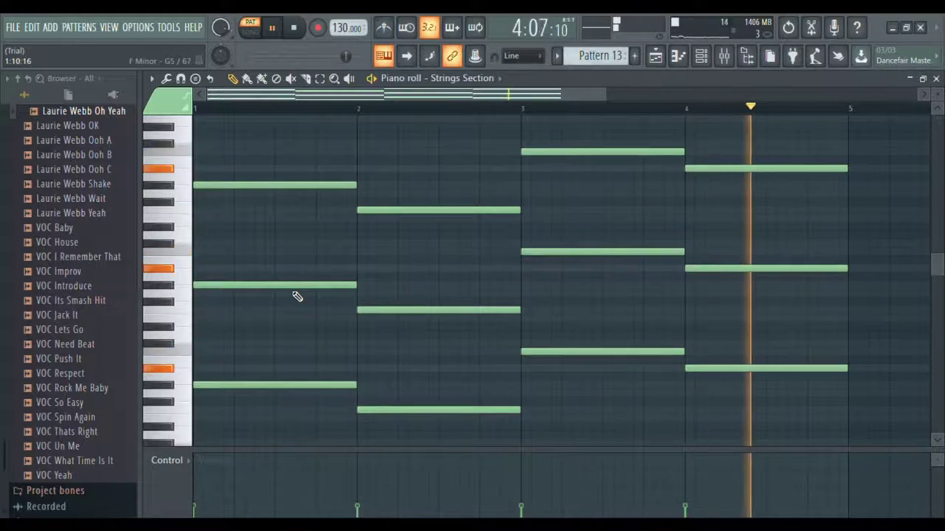
Step: End Pattern 13's playback, then open Pattern 14 from the playlist and listen to its alternating notes in the piano roll
{"action": "key", "text": "space"}
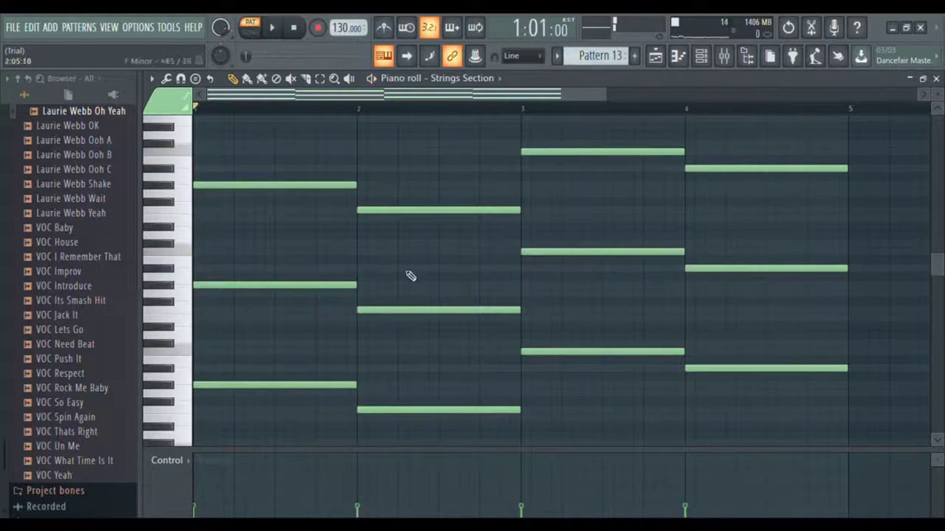
{"action": "left_click", "coordinate": [654, 60]}
{"action": "double_click", "coordinate": [190, 348]}
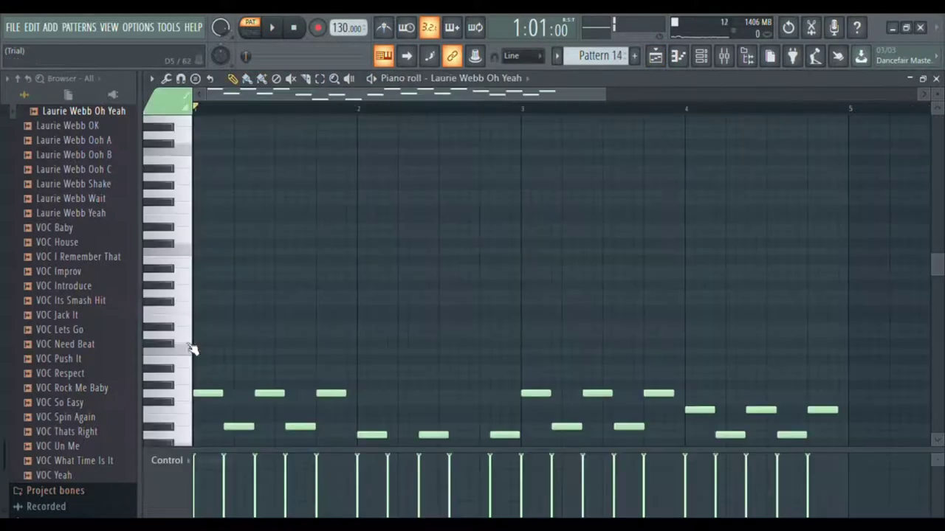
{"action": "scroll", "coordinate": [300, 321], "scroll_direction": "down", "scroll_amount": 5}
{"action": "key", "text": "space"}
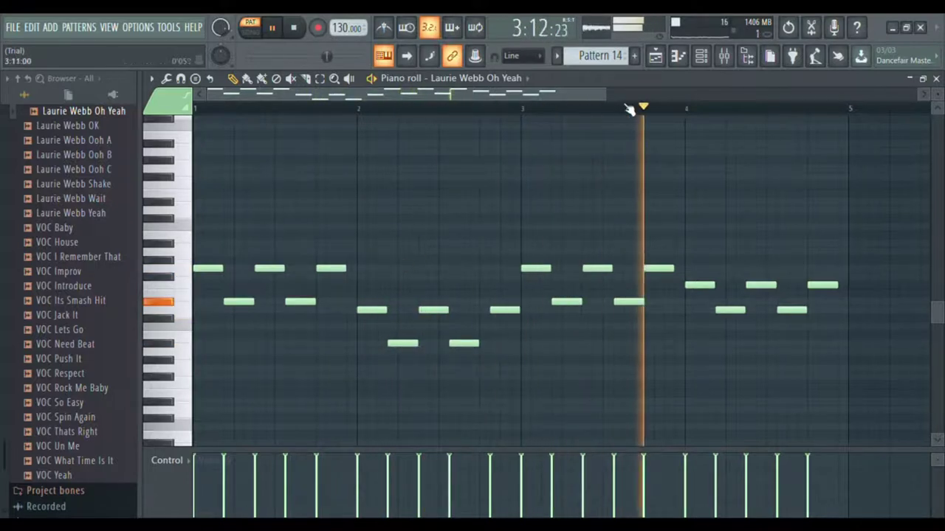
{"action": "key", "text": "space"}
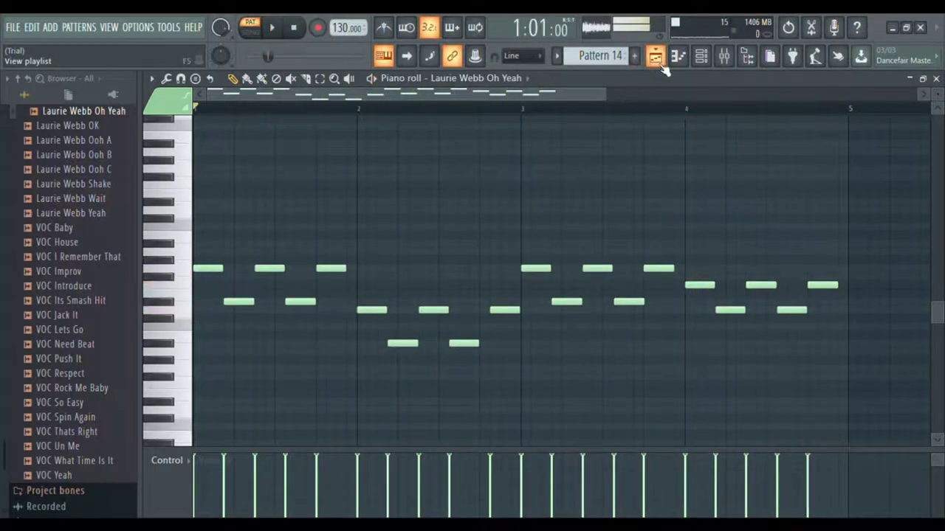
{"action": "left_click", "coordinate": [654, 57]}
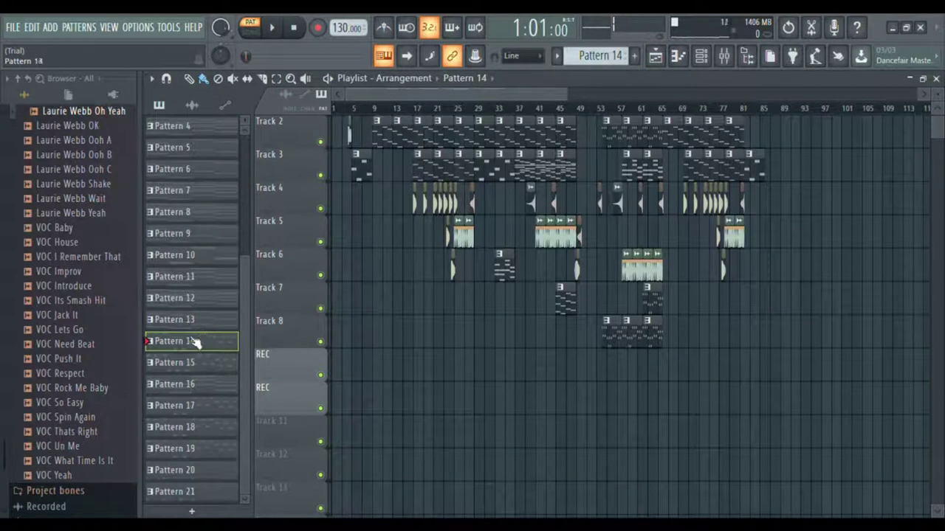
Step: Open Pattern 15 and Pattern 16 in turn from the playlist and examine their notes in the piano roll during playback
{"action": "double_click", "coordinate": [183, 372]}
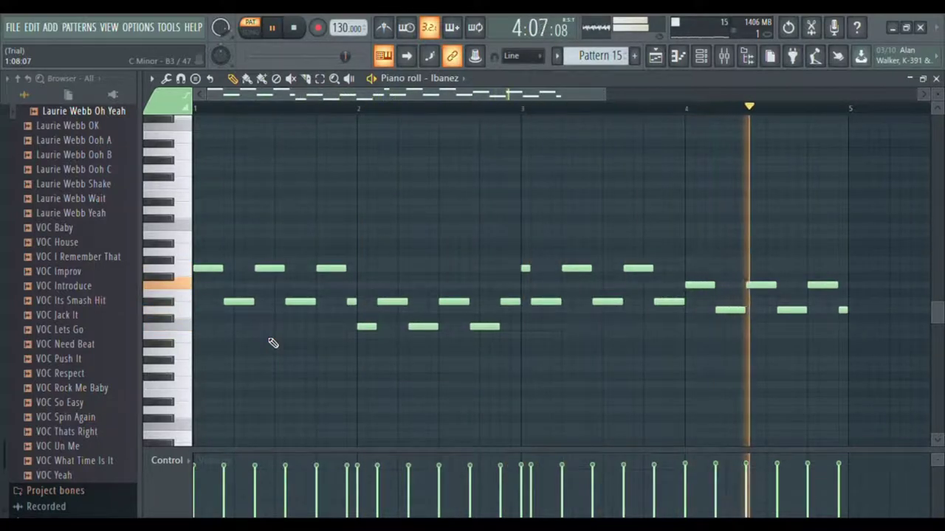
{"action": "left_click", "coordinate": [653, 60]}
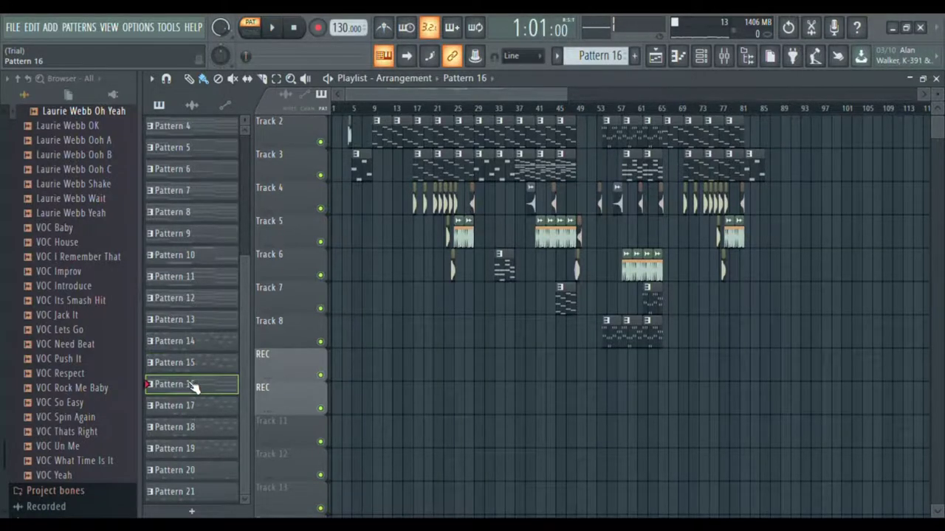
{"action": "key", "text": "F7"}
{"action": "key", "text": "space"}
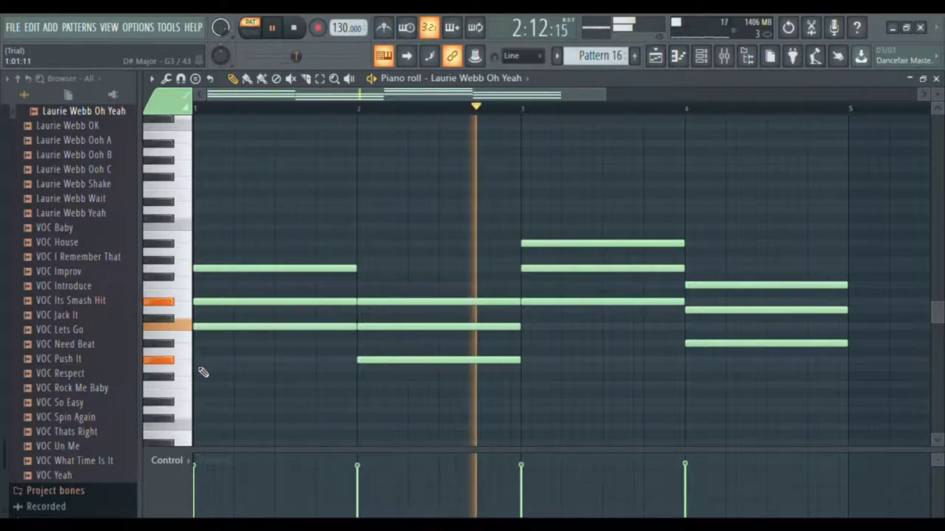
{"action": "scroll", "coordinate": [203, 372], "scroll_direction": "down", "scroll_amount": 3}
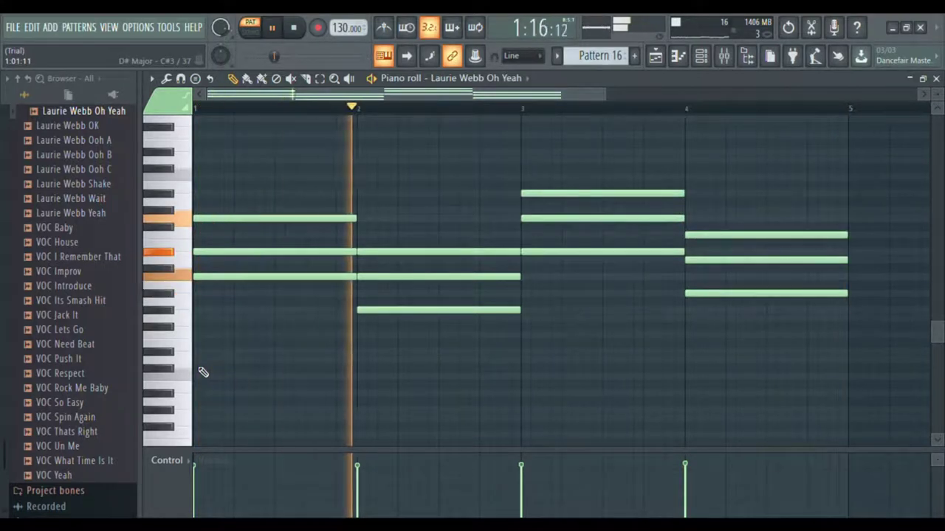
{"action": "key", "text": "space"}
{"action": "left_click", "coordinate": [655, 56]}
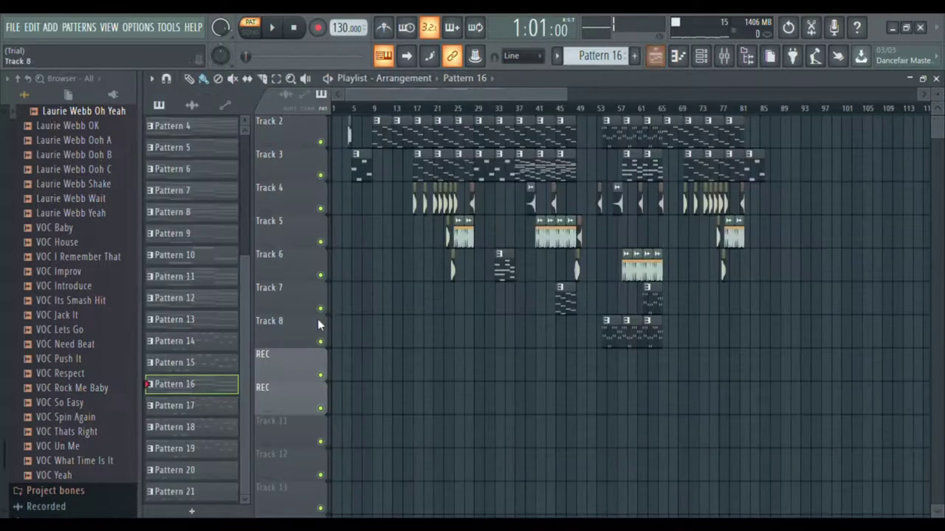
Step: Open Pattern 17 and Pattern 18 in turn and listen to their short alternating notes in the piano roll
{"action": "key", "text": "F7"}
{"action": "key", "text": "space"}
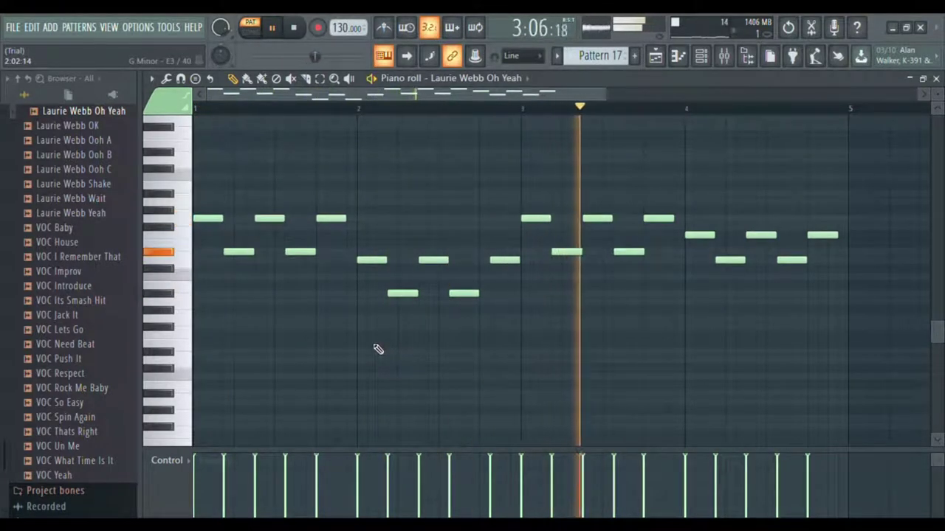
{"action": "left_click", "coordinate": [656, 55]}
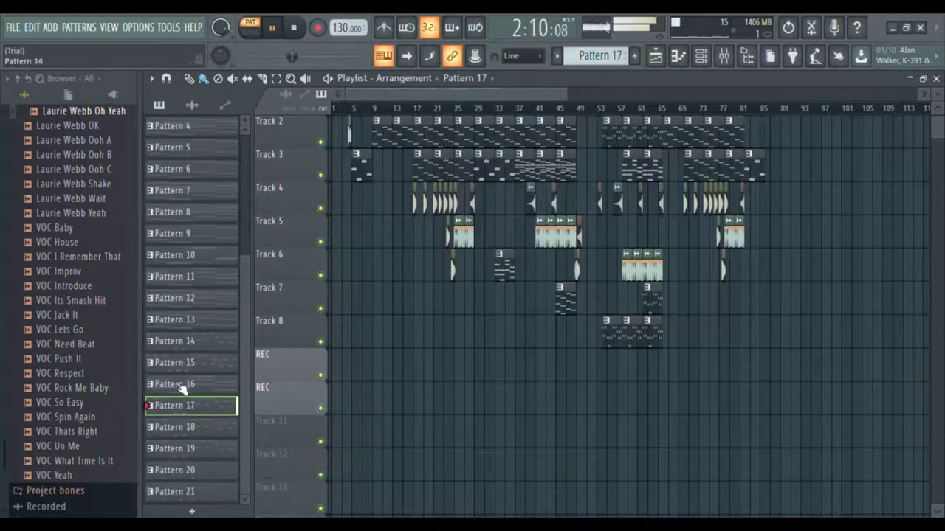
{"action": "double_click", "coordinate": [203, 430]}
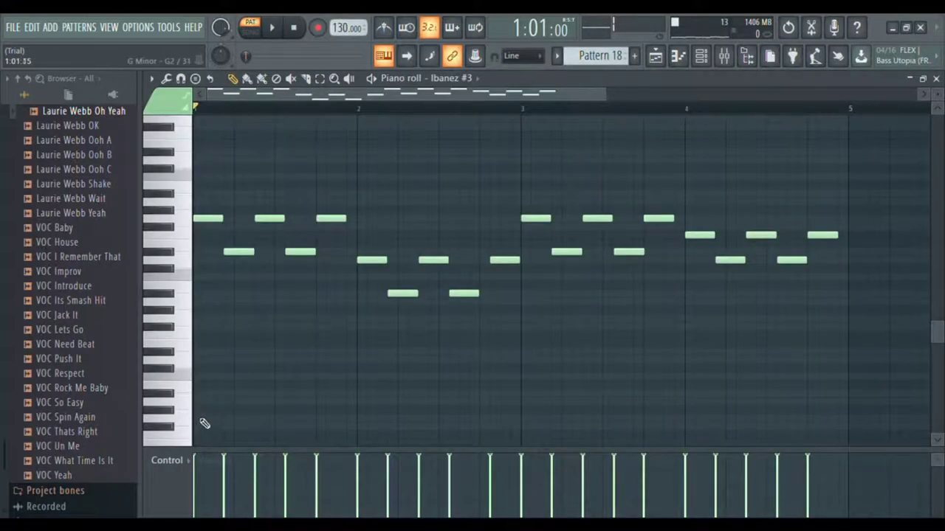
{"action": "key", "text": "space"}
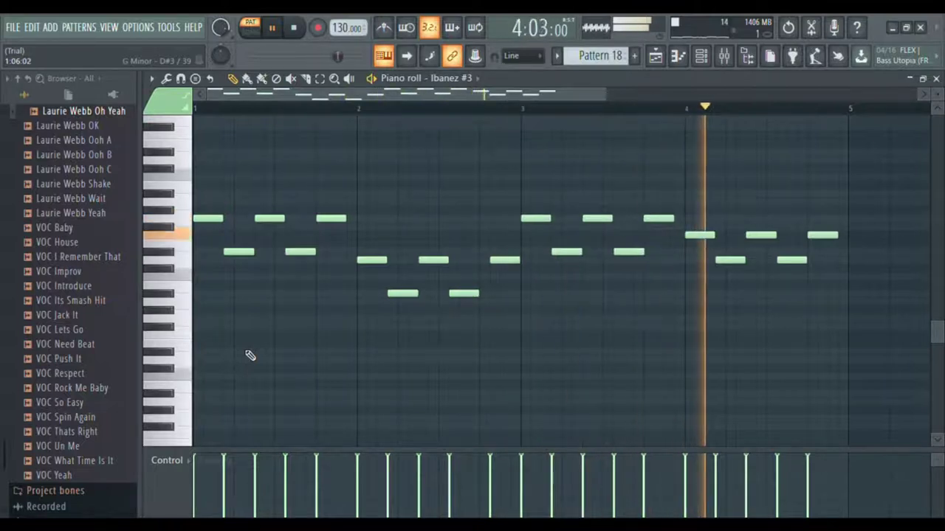
{"action": "left_click", "coordinate": [654, 56]}
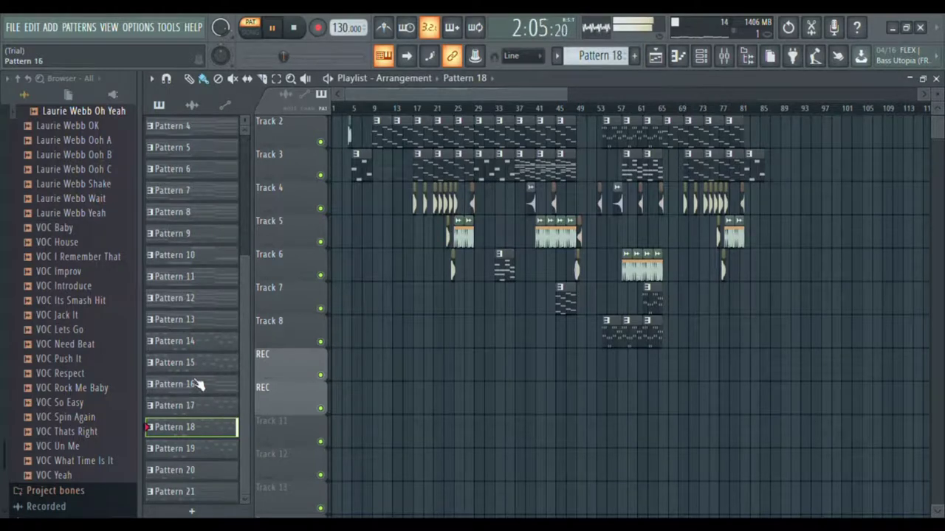
Step: Open Pattern 19, listen to its Choir Ooh #2 notes in the piano roll, and return to the playlist with playback stopped
{"action": "double_click", "coordinate": [190, 453]}
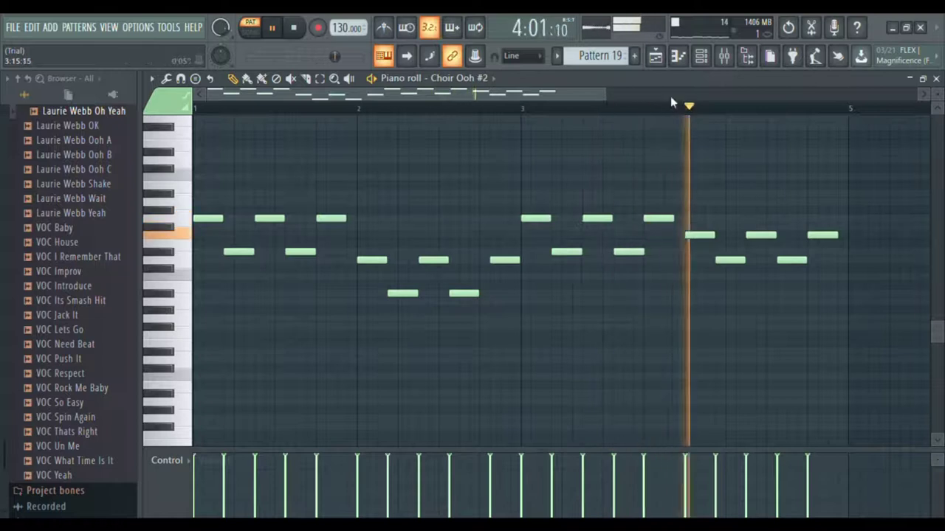
{"action": "key", "text": "space"}
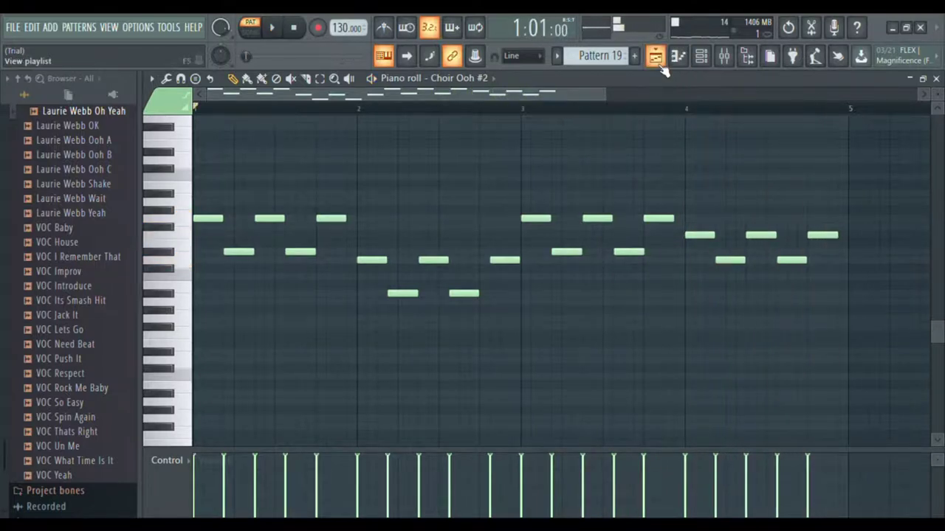
{"action": "left_click", "coordinate": [655, 56]}
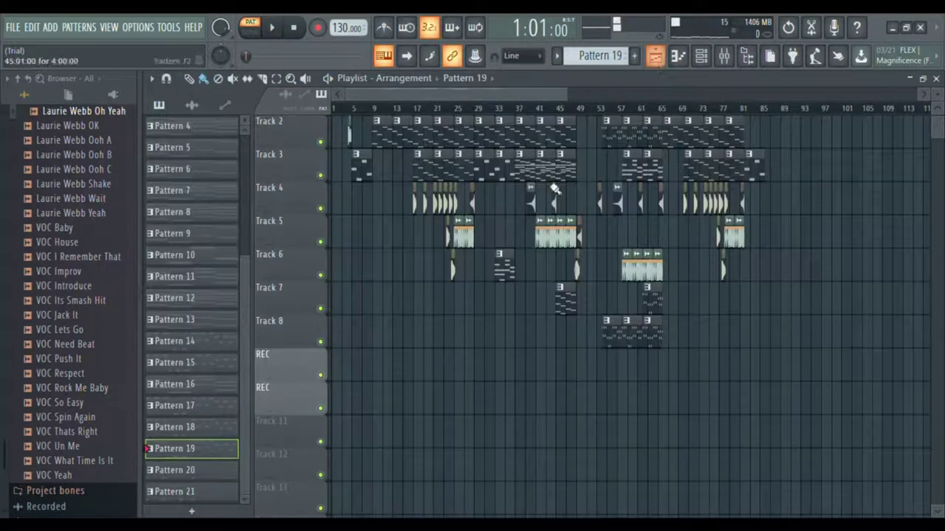
Step: Open Pattern 20 and Pattern 21 in turn and listen to their Ekit Kick #2 hits in the piano roll
{"action": "double_click", "coordinate": [193, 471]}
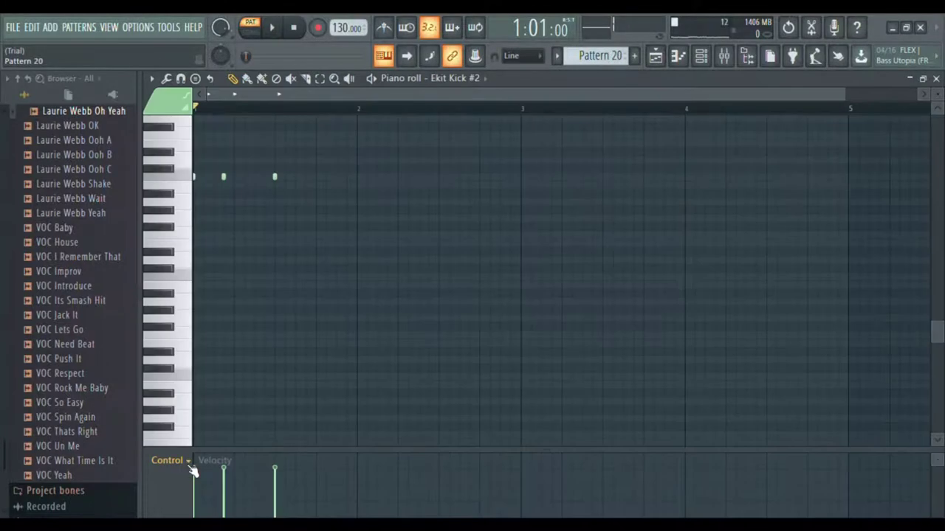
{"action": "key", "text": "space"}
{"action": "scroll", "coordinate": [245, 337], "scroll_direction": "up", "scroll_amount": 2}
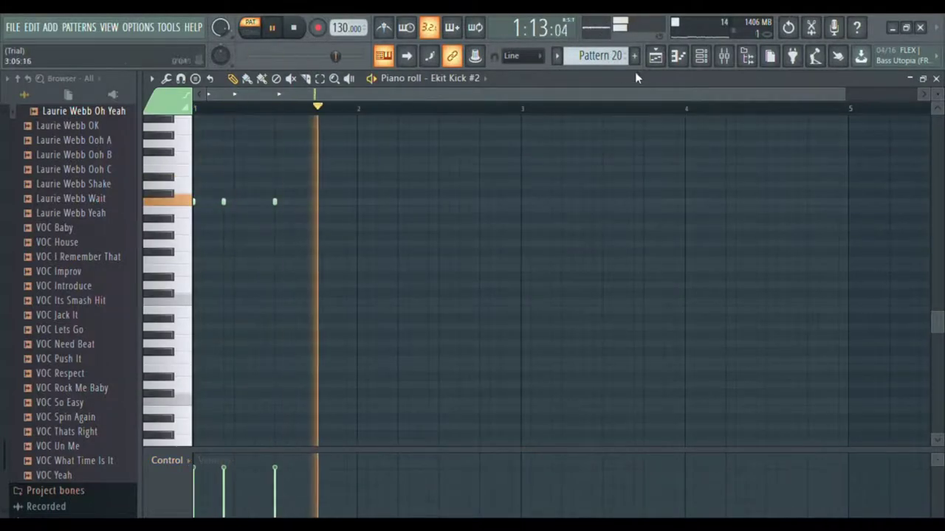
{"action": "left_click", "coordinate": [654, 58]}
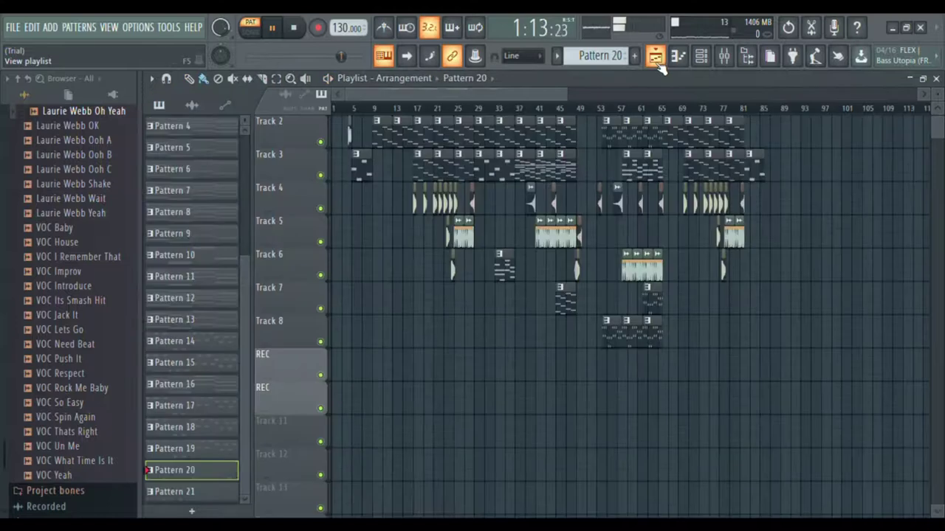
{"action": "double_click", "coordinate": [180, 493]}
{"action": "key", "text": "space"}
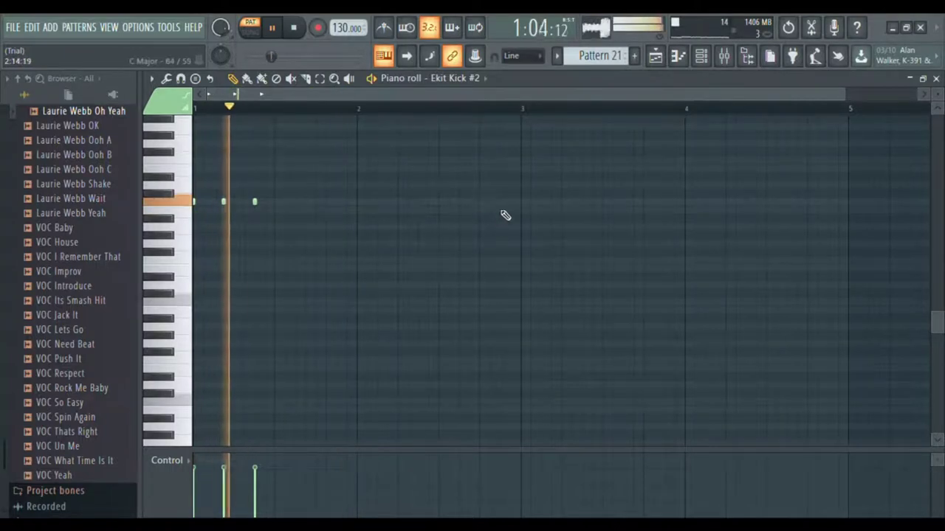
{"action": "scroll", "coordinate": [310, 262], "scroll_direction": "down", "scroll_amount": 1}
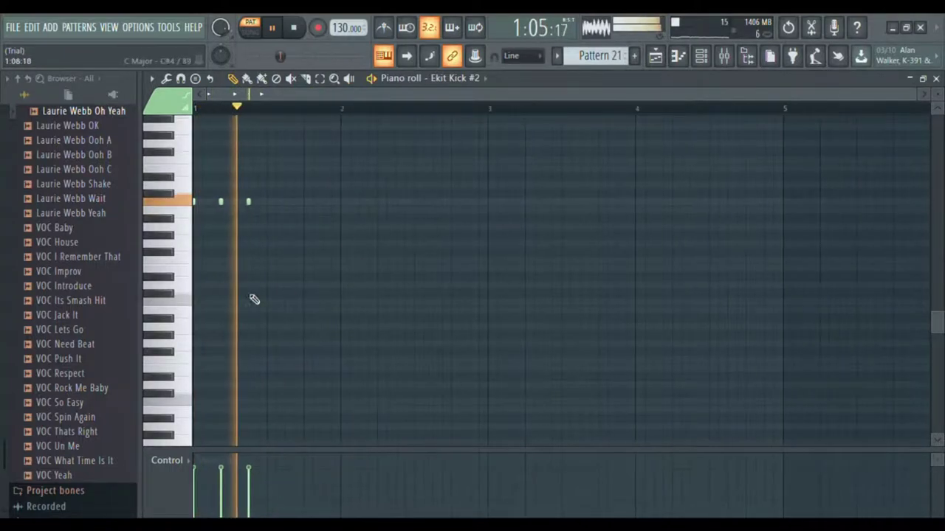
{"action": "left_click", "coordinate": [659, 60]}
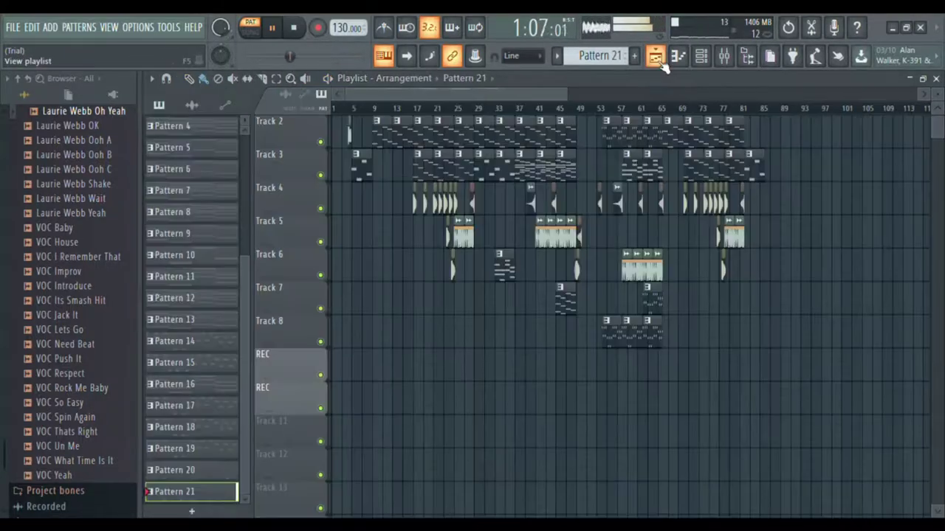
Step: Play the whole arrangement from bar 1 in song mode with its tracks and clips in view in the playlist
{"action": "scroll", "coordinate": [281, 318], "scroll_direction": "up", "scroll_amount": 1}
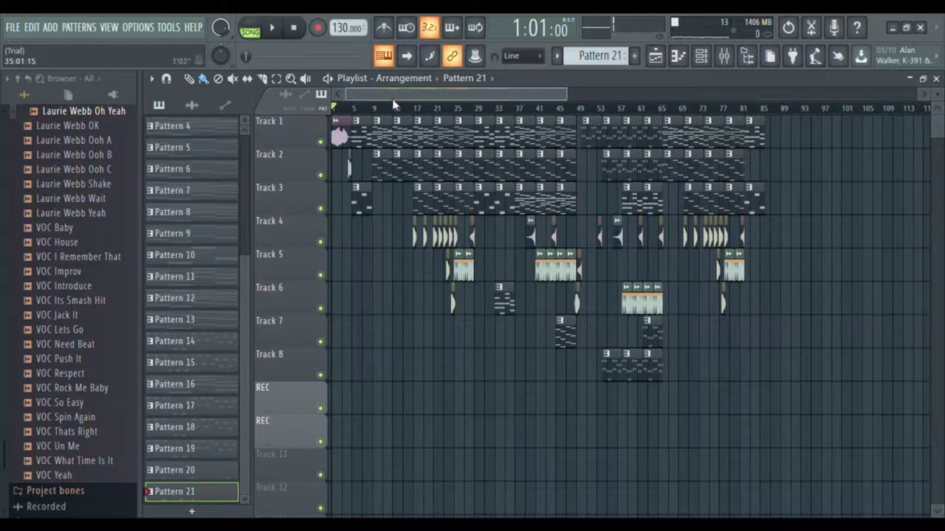
{"action": "scroll", "coordinate": [394, 106], "scroll_direction": "up", "scroll_amount": 3}
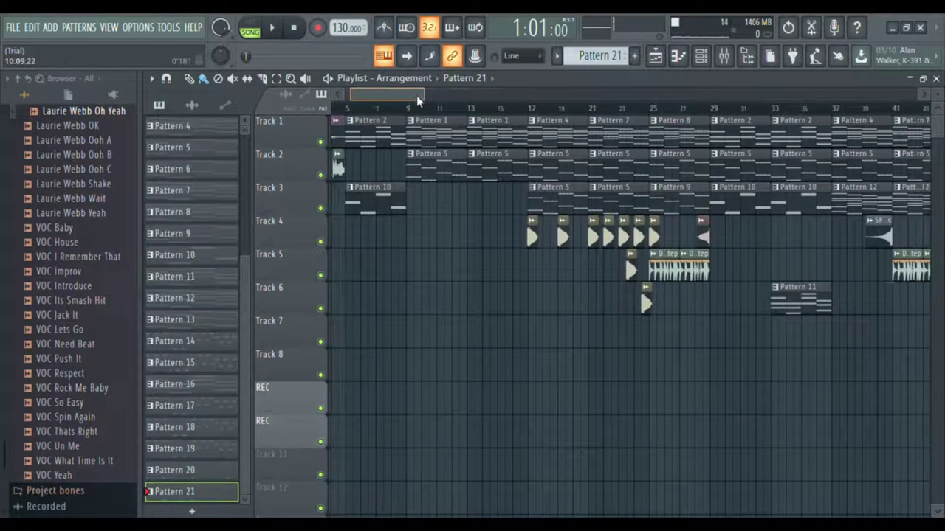
{"action": "left_click_drag", "start_coordinate": [418, 95], "coordinate": [308, 100]}
{"action": "key", "text": "space"}
{"action": "scroll", "coordinate": [402, 172], "scroll_direction": "down", "scroll_amount": 2}
{"action": "scroll", "coordinate": [403, 183], "scroll_direction": "down", "scroll_amount": 3}
{"action": "scroll", "coordinate": [403, 183], "scroll_direction": "up", "scroll_amount": 4}
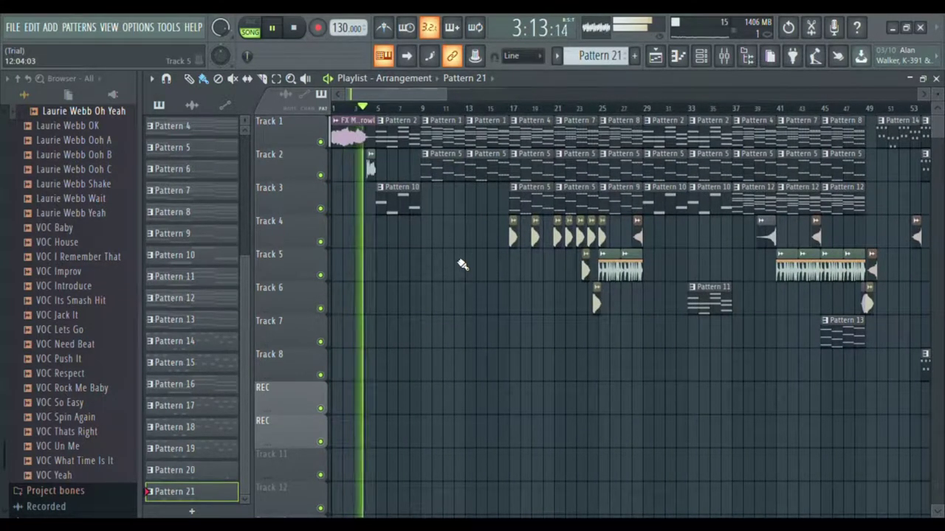
Step: Examine the playlist arrangement at different scales while the song plays, from an overview of all tracks to single clips
{"action": "scroll", "coordinate": [462, 264], "scroll_direction": "down", "scroll_amount": 4}
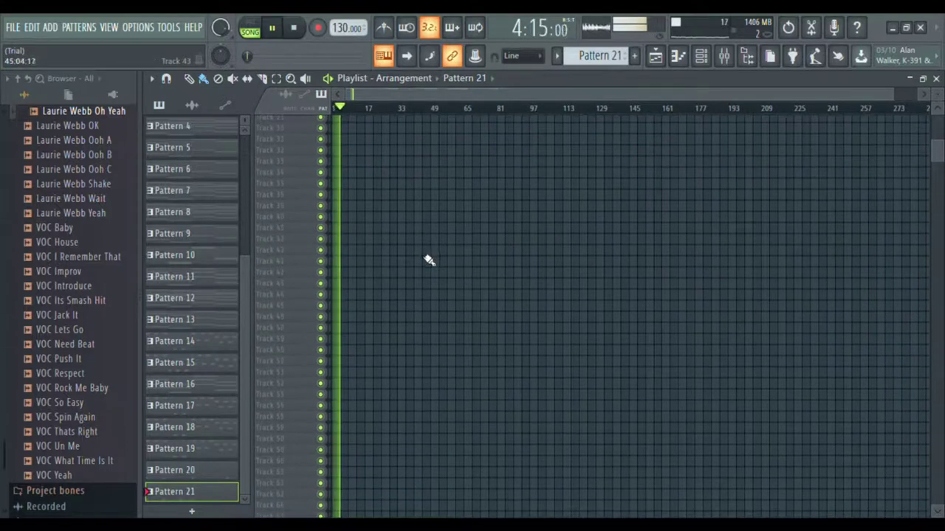
{"action": "left_click_drag", "start_coordinate": [711, 377], "coordinate": [301, 148]}
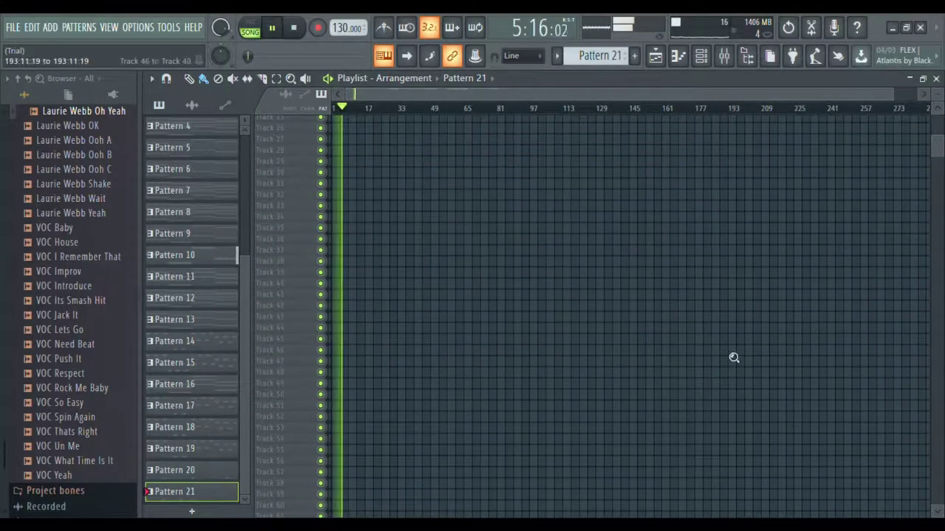
{"action": "left_click_drag", "start_coordinate": [731, 357], "coordinate": [369, 189]}
{"action": "left_click_drag", "start_coordinate": [664, 371], "coordinate": [553, 320]}
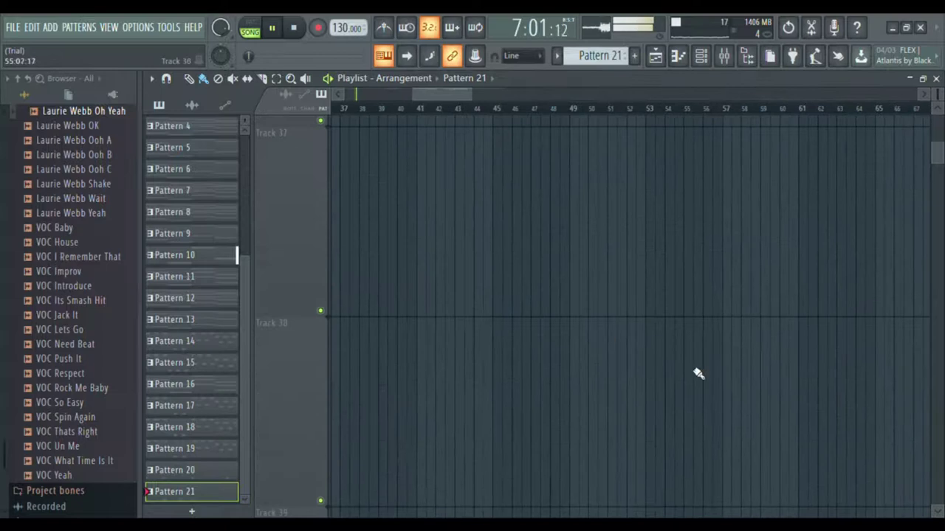
{"action": "scroll", "coordinate": [628, 339], "scroll_direction": "down", "scroll_amount": 4}
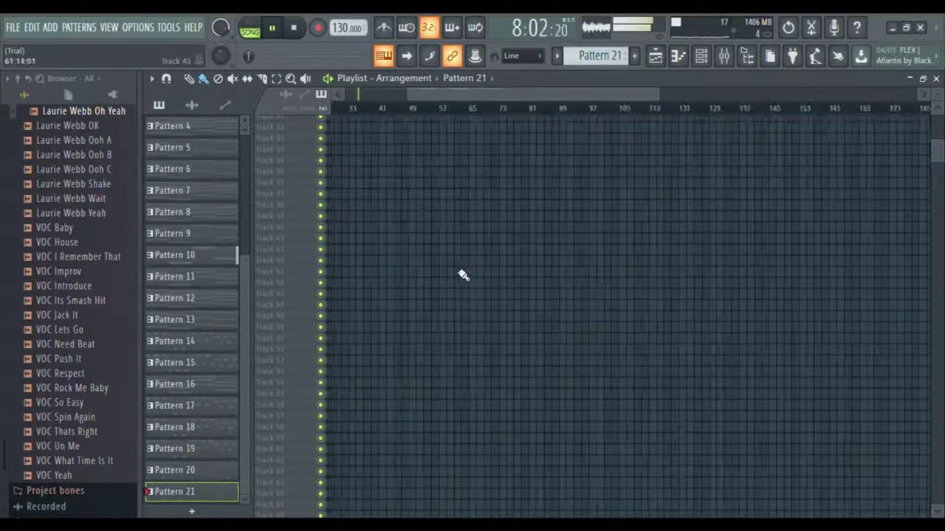
{"action": "scroll", "coordinate": [432, 234], "scroll_direction": "down", "scroll_amount": 4}
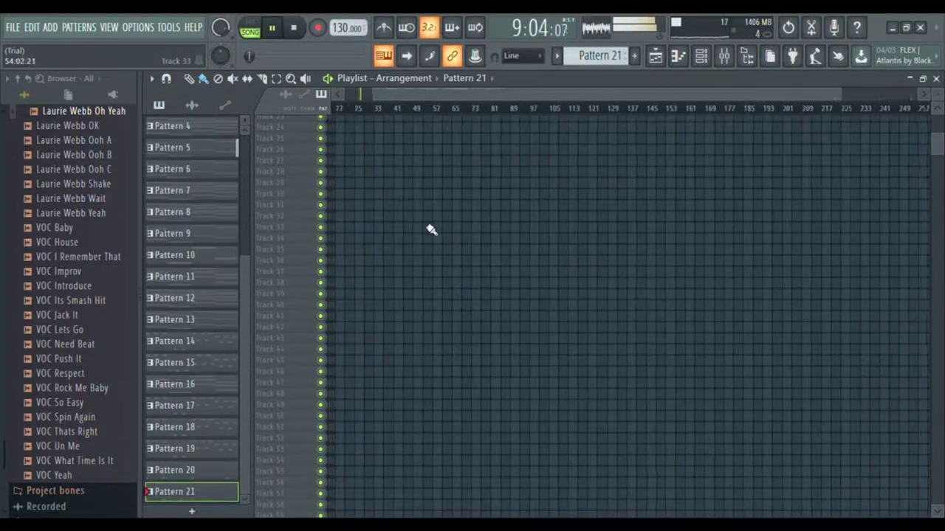
{"action": "scroll", "coordinate": [420, 185], "scroll_direction": "up", "scroll_amount": 8}
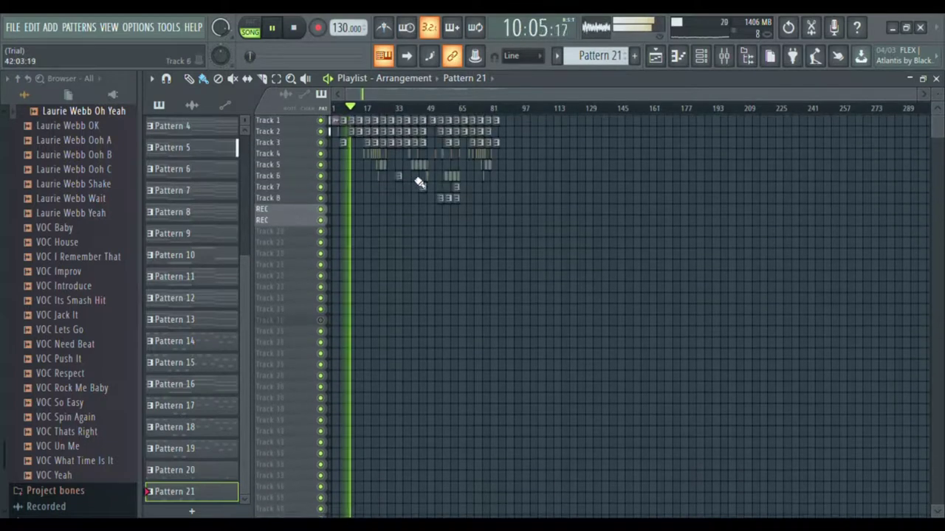
{"action": "left_click_drag", "start_coordinate": [434, 262], "coordinate": [479, 288]}
{"action": "right_click", "coordinate": [475, 288], "text": "ctrl"}
{"action": "right_click", "coordinate": [474, 285], "text": "ctrl"}
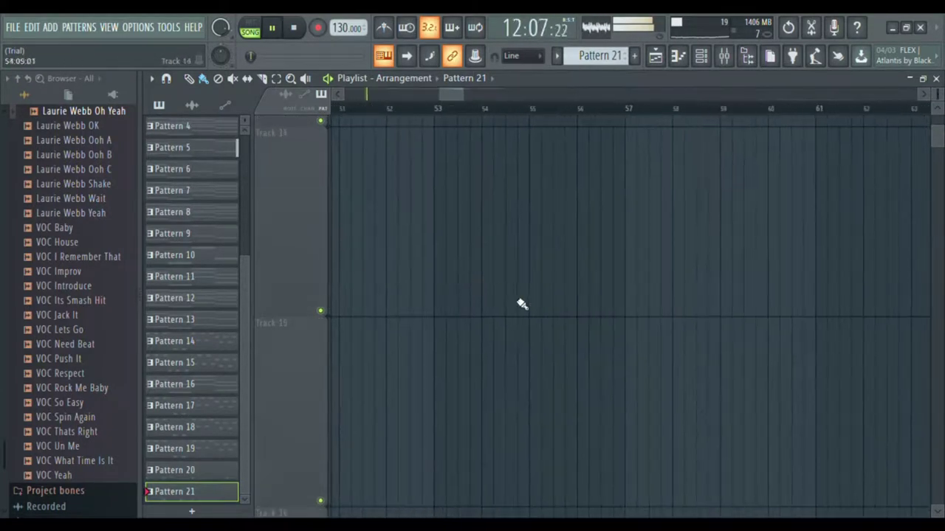
{"action": "mouse_move", "coordinate": [544, 332]}
{"action": "left_mouse_down"}
{"action": "mouse_move", "coordinate": [363, 203]}
{"action": "mouse_move", "coordinate": [383, 236]}
{"action": "mouse_move", "coordinate": [332, 214]}
{"action": "left_mouse_up"}
{"action": "left_click_drag", "start_coordinate": [652, 299], "coordinate": [314, 70]}
{"action": "mouse_move", "coordinate": [341, 153]}
{"action": "left_mouse_down"}
{"action": "mouse_move", "coordinate": [633, 389]}
{"action": "mouse_move", "coordinate": [834, 509]}
{"action": "left_mouse_up"}
{"action": "left_click_drag", "start_coordinate": [380, 149], "coordinate": [929, 517]}
{"action": "left_click_drag", "start_coordinate": [529, 222], "coordinate": [828, 460]}
{"action": "left_click_drag", "start_coordinate": [389, 140], "coordinate": [927, 515]}
{"action": "scroll", "coordinate": [443, 221], "scroll_direction": "up", "scroll_amount": 6}
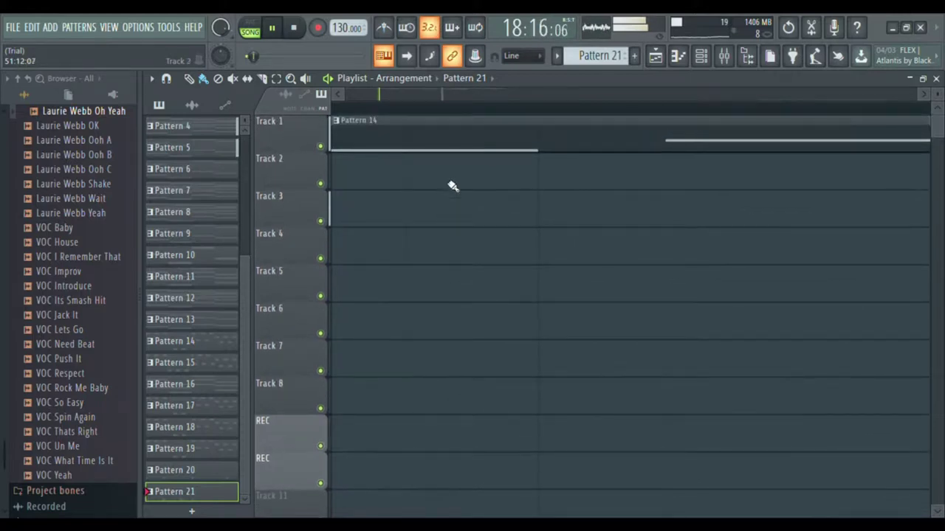
Step: Follow the playing song through the playlist from about bar 21, keeping the playhead and the upcoming pattern and audio clips in view
{"action": "scroll", "coordinate": [450, 197], "scroll_direction": "down", "scroll_amount": 4}
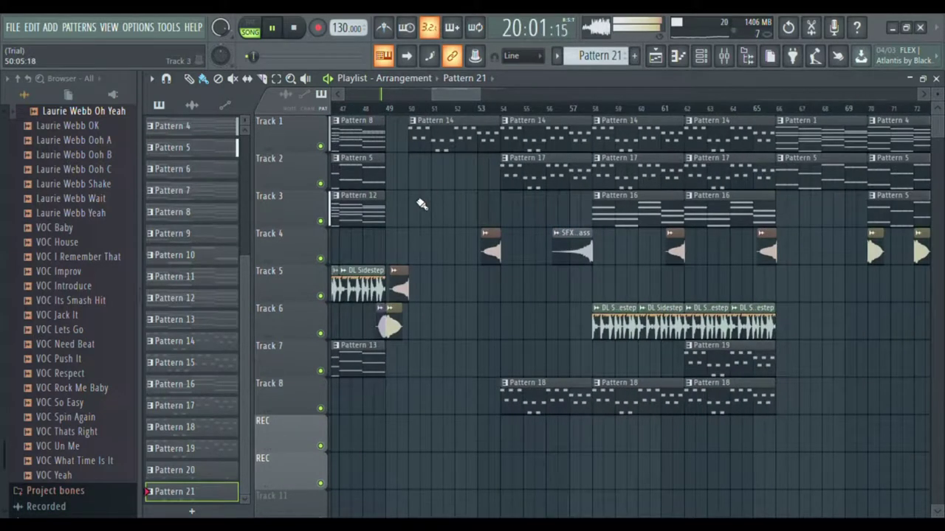
{"action": "scroll", "coordinate": [417, 205], "scroll_direction": "down", "scroll_amount": 4}
{"action": "left_click_drag", "start_coordinate": [476, 98], "coordinate": [360, 80]}
{"action": "scroll", "coordinate": [546, 220], "scroll_direction": "up", "scroll_amount": 4}
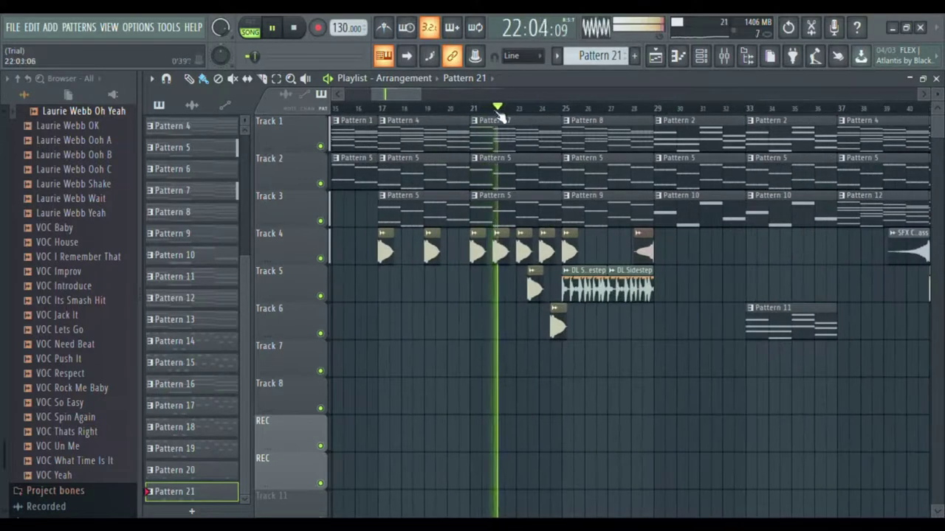
{"action": "scroll", "coordinate": [514, 100], "scroll_direction": "down", "scroll_amount": 2}
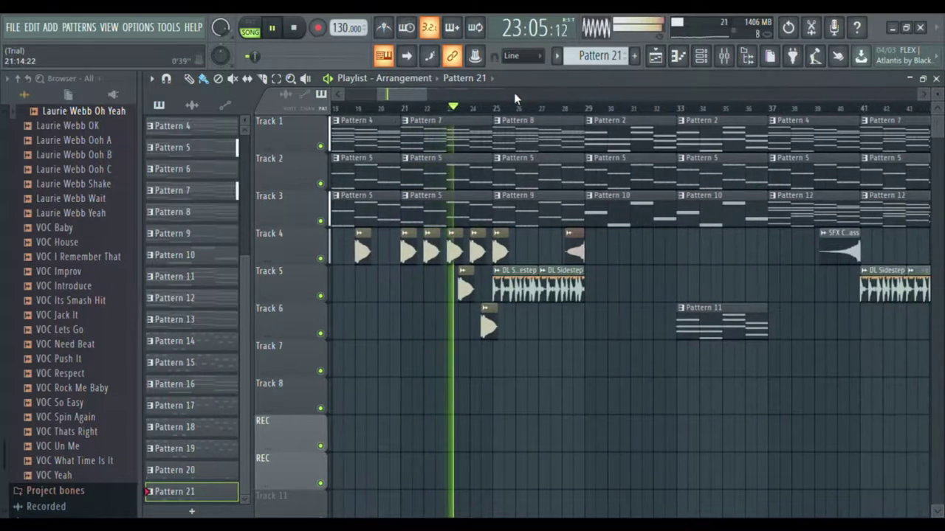
{"action": "scroll", "coordinate": [513, 92], "scroll_direction": "down", "scroll_amount": 2}
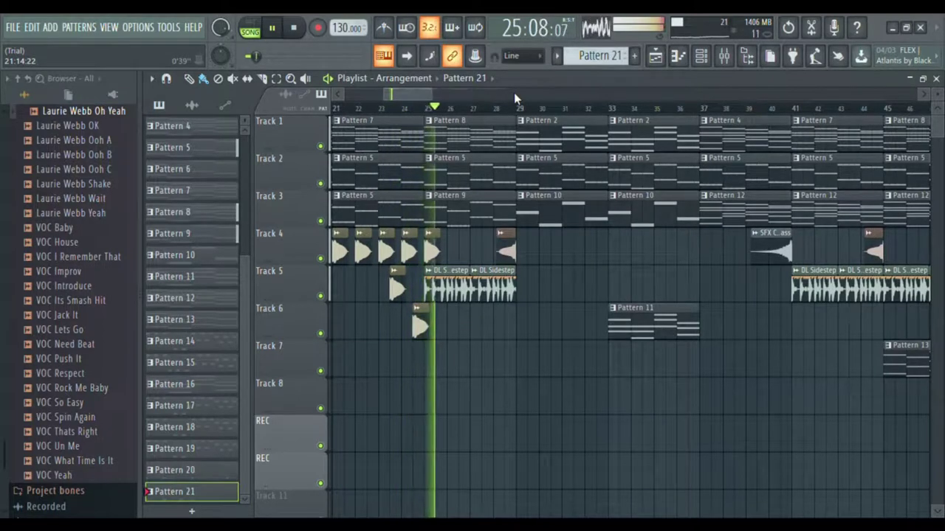
{"action": "scroll", "coordinate": [514, 92], "scroll_direction": "down", "scroll_amount": 4}
{"action": "scroll", "coordinate": [513, 93], "scroll_direction": "up", "scroll_amount": 2}
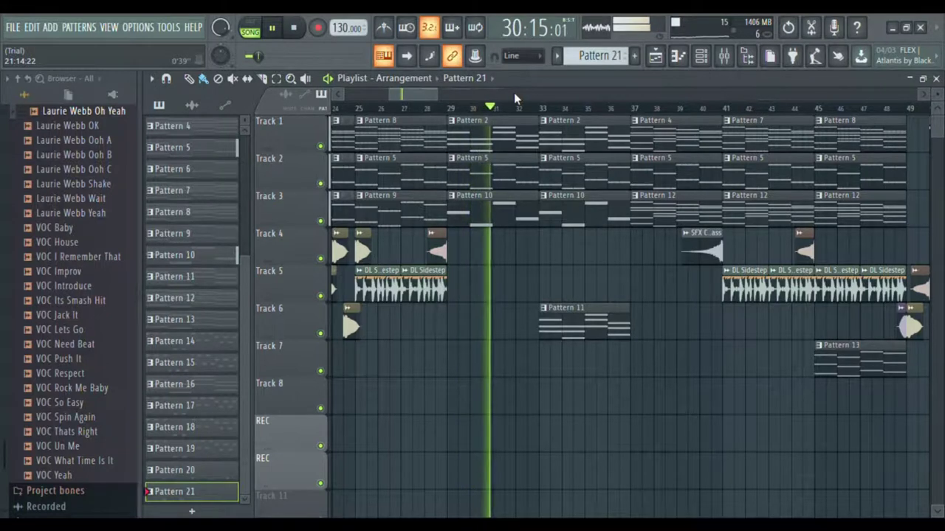
{"action": "scroll", "coordinate": [514, 92], "scroll_direction": "right", "scroll_amount": 3}
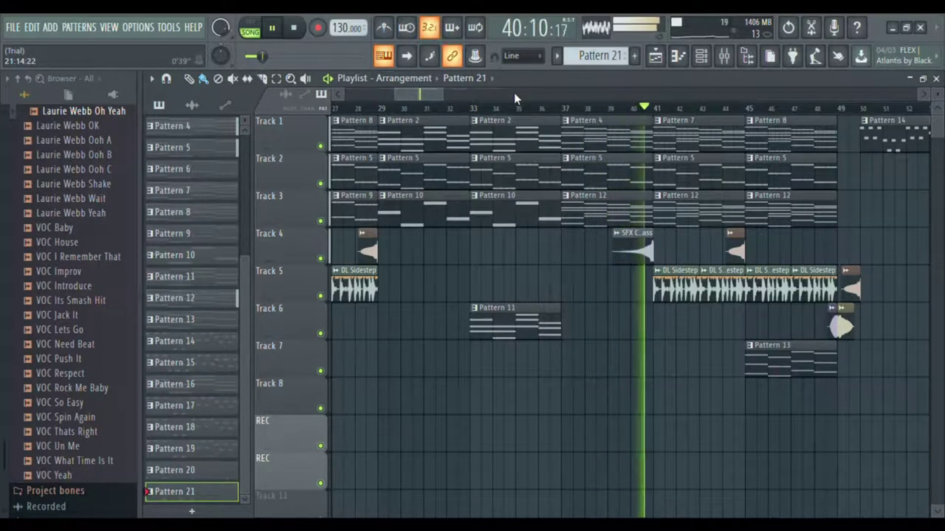
{"action": "scroll", "coordinate": [514, 94], "scroll_direction": "right", "scroll_amount": 3}
{"action": "scroll", "coordinate": [515, 96], "scroll_direction": "right", "scroll_amount": 2}
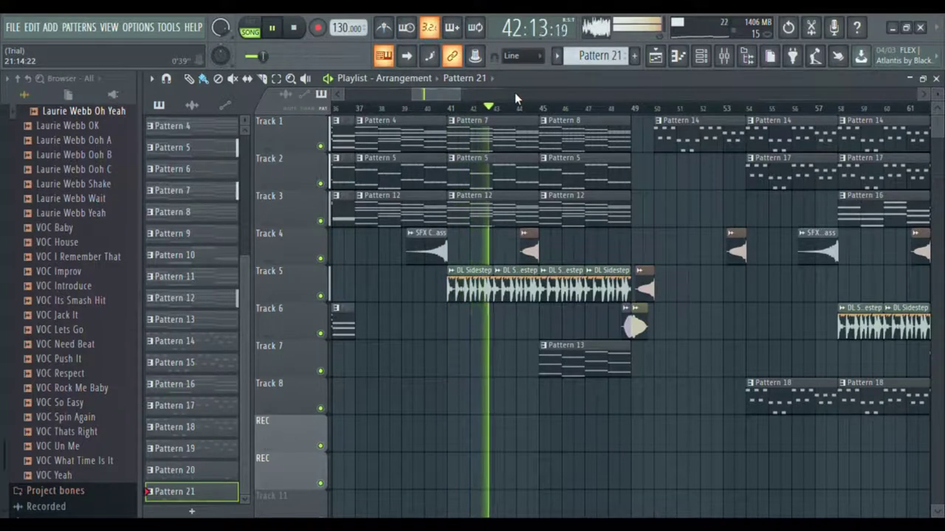
{"action": "scroll", "coordinate": [514, 92], "scroll_direction": "right", "scroll_amount": 2}
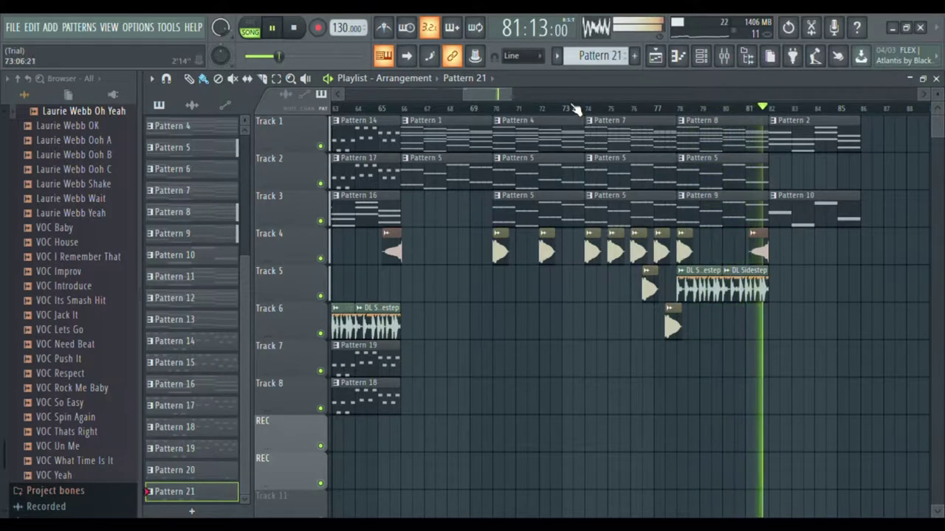
Step: Follow the closing clips up to bar 86, and bring the whole arrangement into view in the playlist
{"action": "scroll", "coordinate": [564, 97], "scroll_direction": "down", "scroll_amount": 1}
{"action": "scroll", "coordinate": [562, 97], "scroll_direction": "down", "scroll_amount": 4}
{"action": "scroll", "coordinate": [562, 97], "scroll_direction": "up", "scroll_amount": 2}
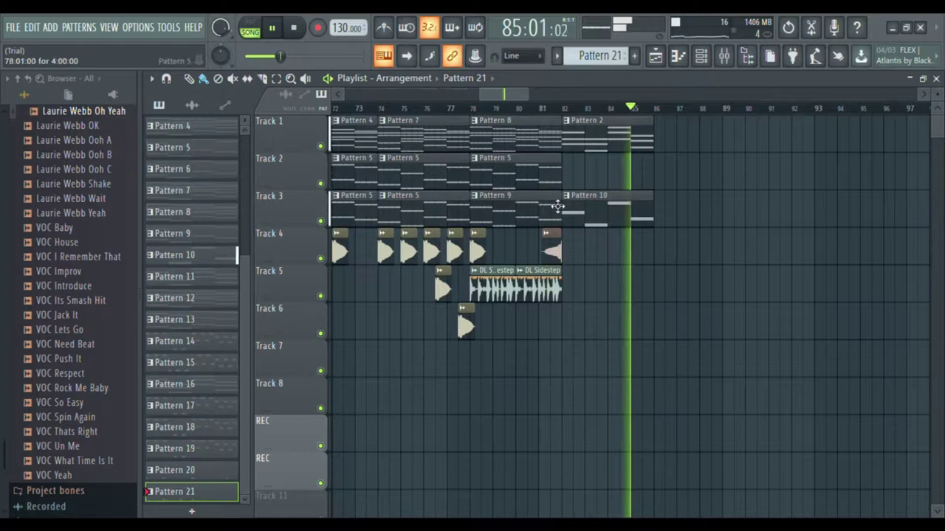
{"action": "scroll", "coordinate": [509, 276], "scroll_direction": "down", "scroll_amount": 3}
{"action": "scroll", "coordinate": [508, 277], "scroll_direction": "down", "scroll_amount": 4}
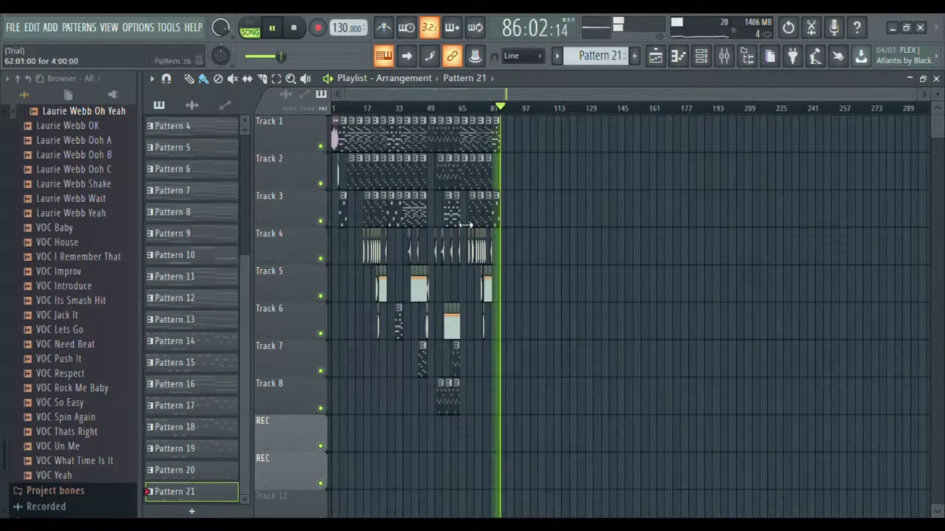
Step: Play the song again from bar 1 and follow its clips along the playlist timeline
{"action": "key", "text": "space"}
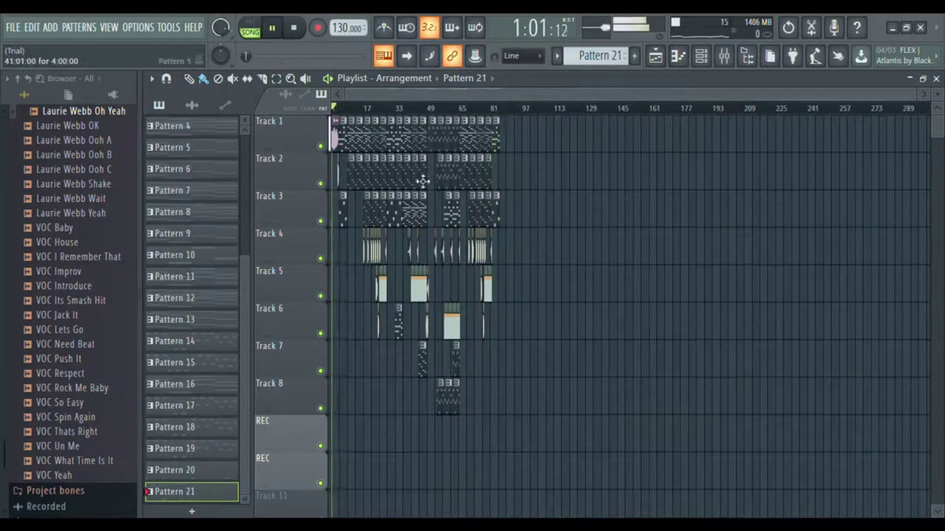
{"action": "scroll", "coordinate": [437, 176], "scroll_direction": "up", "scroll_amount": 2}
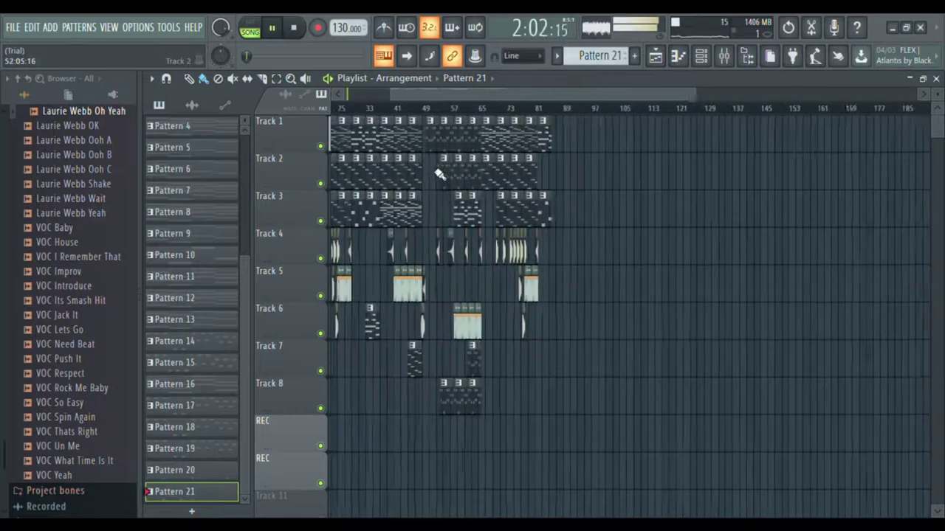
{"action": "left_click_drag", "start_coordinate": [502, 95], "coordinate": [227, 108]}
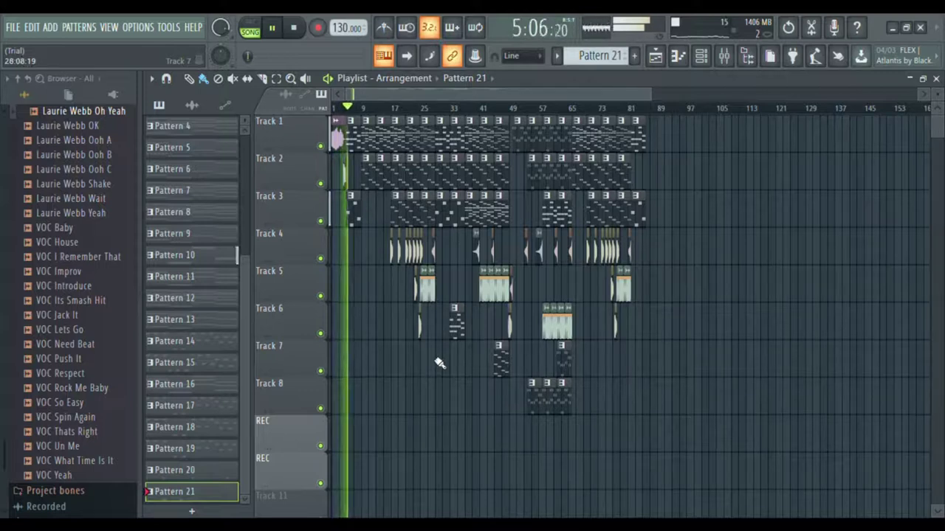
{"action": "scroll", "coordinate": [439, 362], "scroll_direction": "up", "scroll_amount": 6}
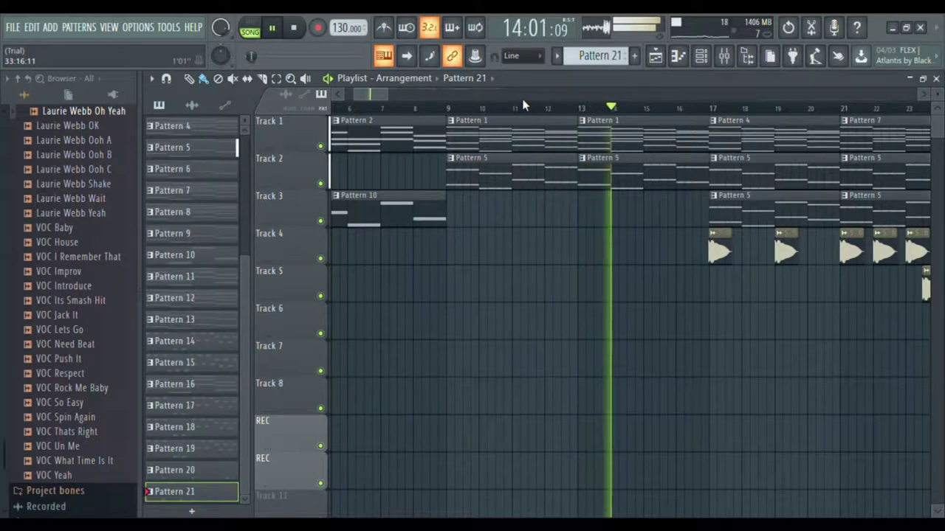
{"action": "scroll", "coordinate": [523, 105], "scroll_direction": "right", "scroll_amount": 6}
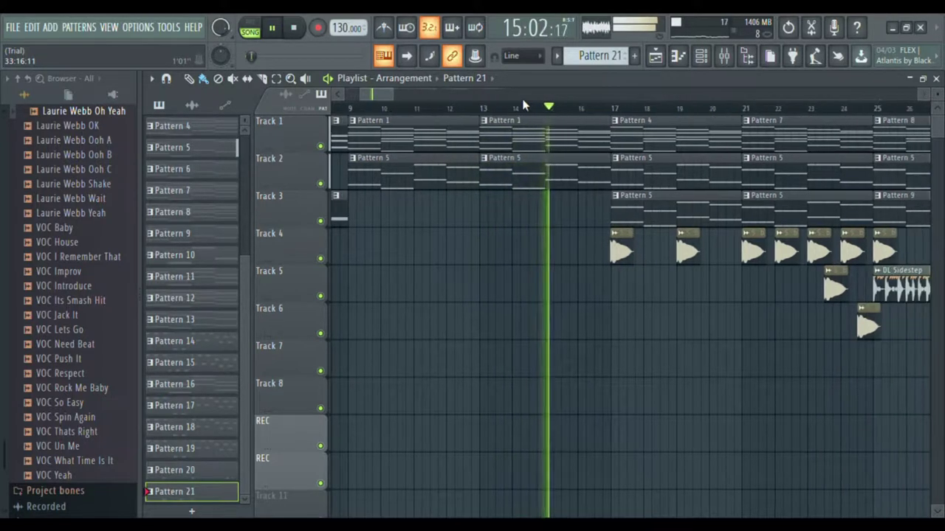
{"action": "scroll", "coordinate": [523, 105], "scroll_direction": "right", "scroll_amount": 1}
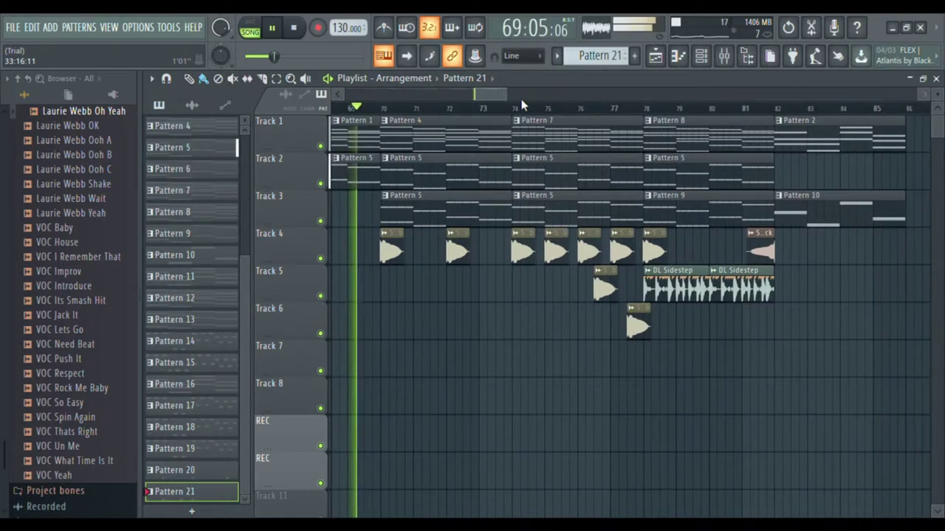
Step: Reduce the playlist's track height to show many tracks at once, with the clips from bars 62 to 82 in view
{"action": "scroll", "coordinate": [544, 380], "scroll_direction": "down", "scroll_amount": 5, "text": "ctrl"}
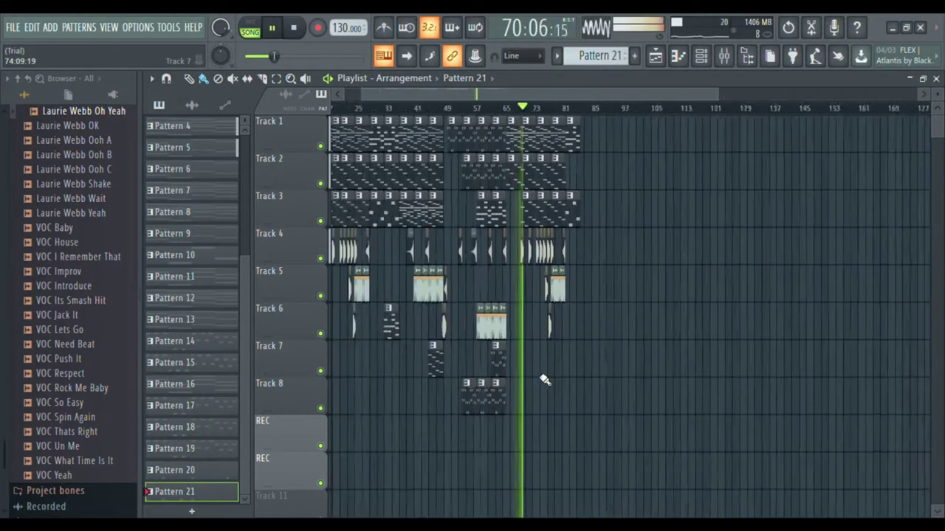
{"action": "scroll", "coordinate": [544, 380], "scroll_direction": "down", "scroll_amount": 3, "text": "ctrl"}
{"action": "scroll", "coordinate": [542, 367], "scroll_direction": "down", "scroll_amount": 5, "text": "alt"}
{"action": "scroll", "coordinate": [489, 339], "scroll_direction": "up", "scroll_amount": 2}
{"action": "scroll", "coordinate": [479, 318], "scroll_direction": "up", "scroll_amount": 4, "text": "ctrl"}
{"action": "scroll", "coordinate": [480, 297], "scroll_direction": "up", "scroll_amount": 4}
{"action": "scroll", "coordinate": [455, 289], "scroll_direction": "up", "scroll_amount": 2}
{"action": "left_click_drag", "start_coordinate": [588, 273], "coordinate": [470, 219], "text": "ctrl"}
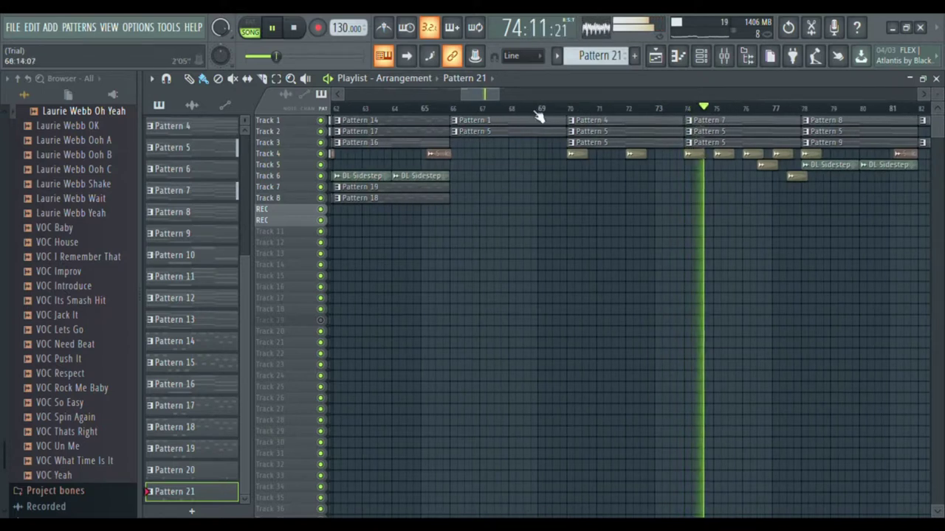
Step: Follow the song past its last clips, Pattern 2 and Pattern 10, and stop playback
{"action": "scroll", "coordinate": [549, 94], "scroll_direction": "right", "scroll_amount": 3}
{"action": "scroll", "coordinate": [549, 94], "scroll_direction": "right", "scroll_amount": 2}
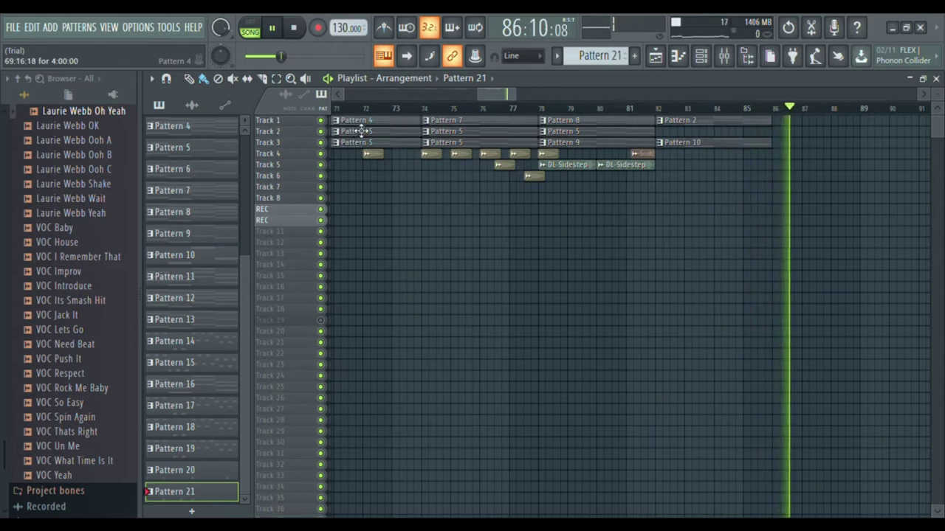
{"action": "key", "text": "space"}
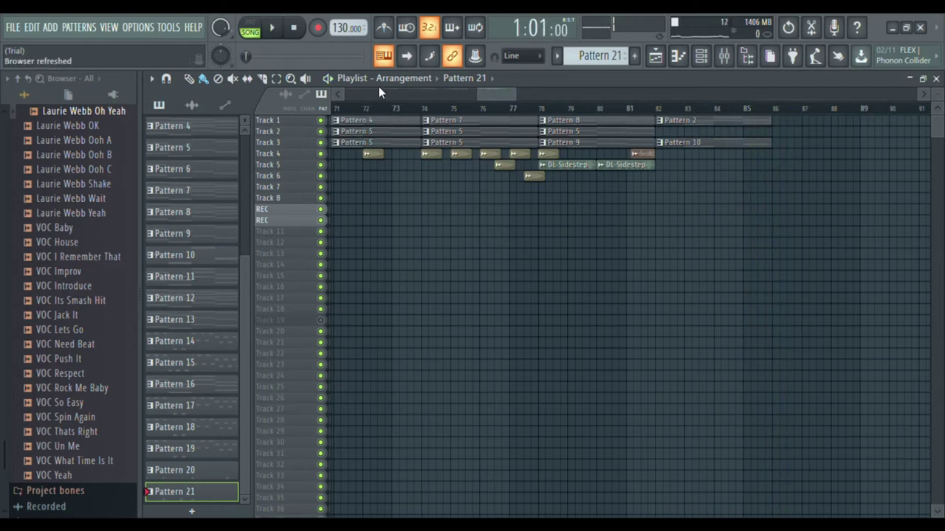